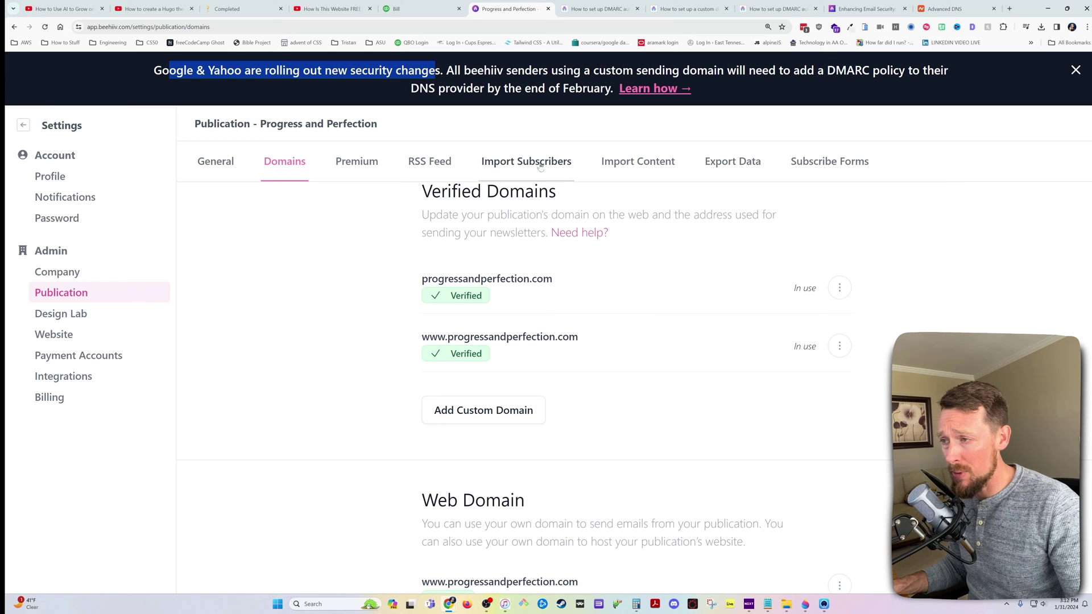
Add mail.progressandperfection.com as a new custom domain in beehiiv.
scroll(571, 227, "down", 10)
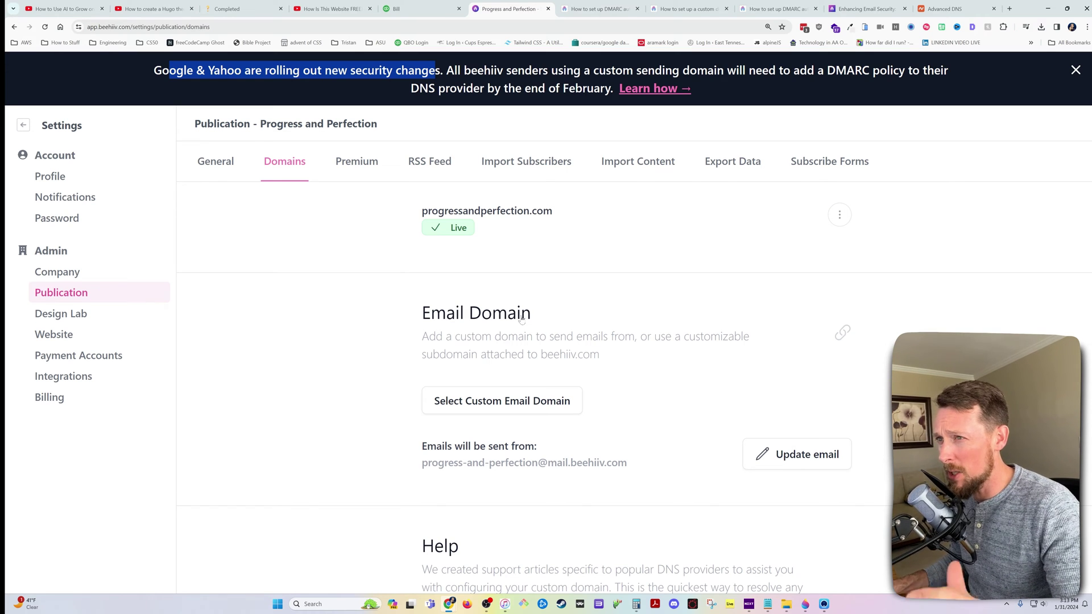
scroll(603, 305, "up", 4)
scroll(603, 305, "up", 3)
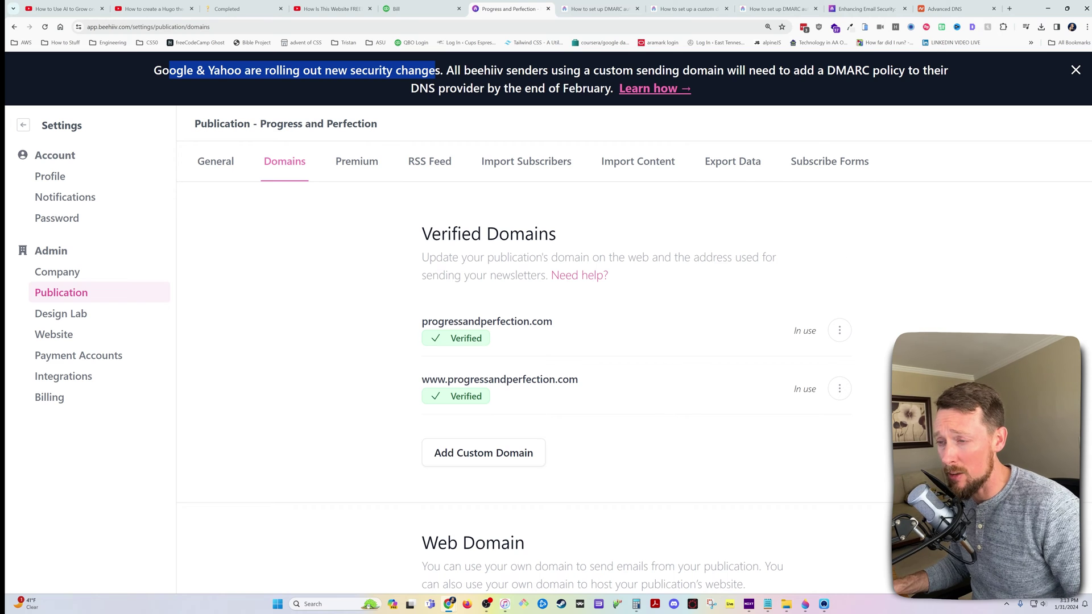
left_click(517, 454)
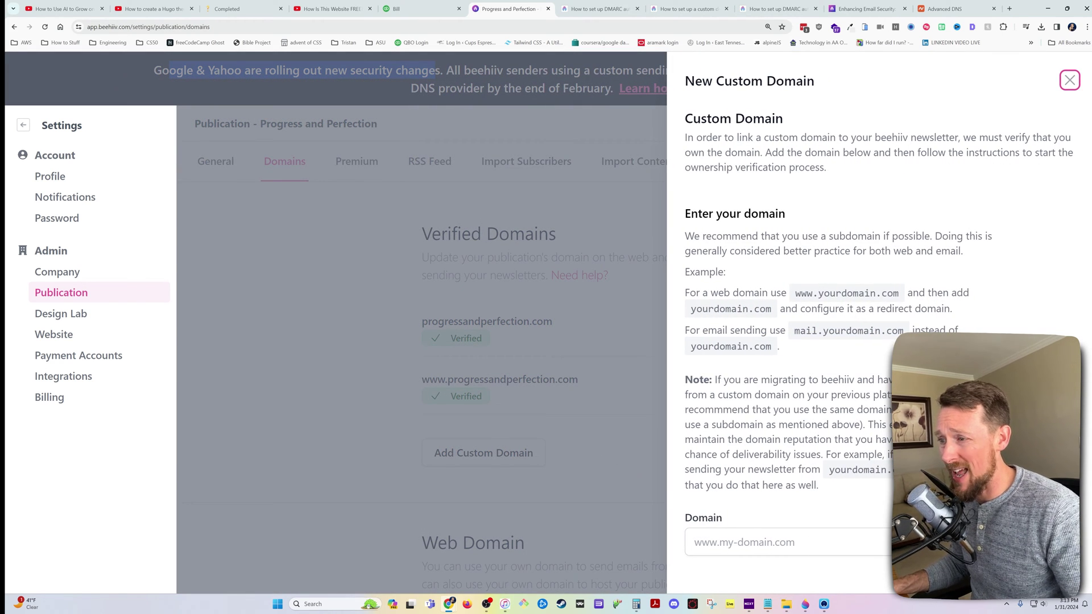
left_click(739, 542)
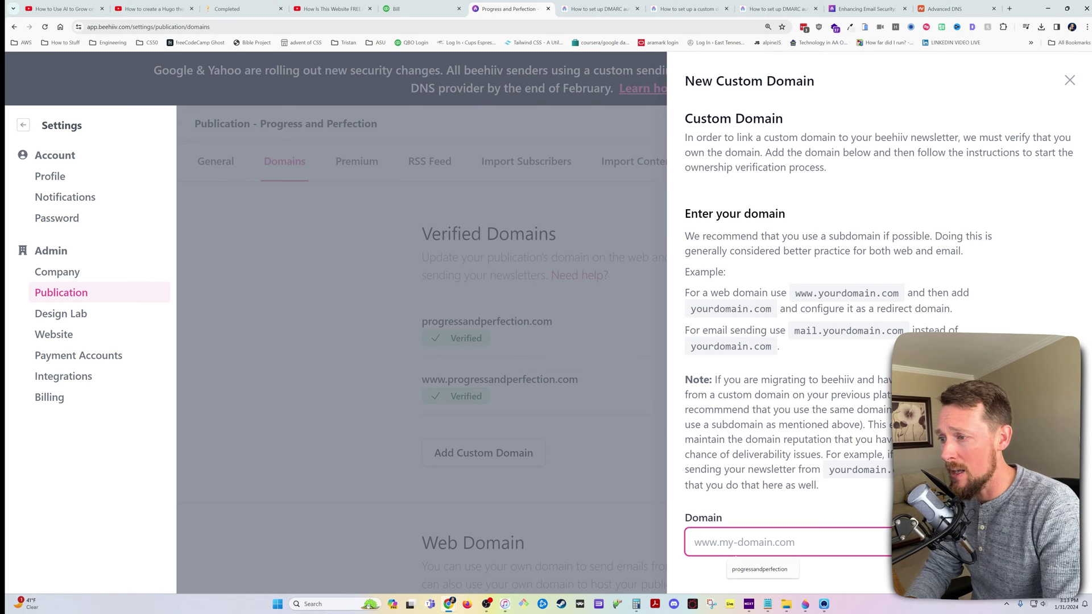
type("mail.pro")
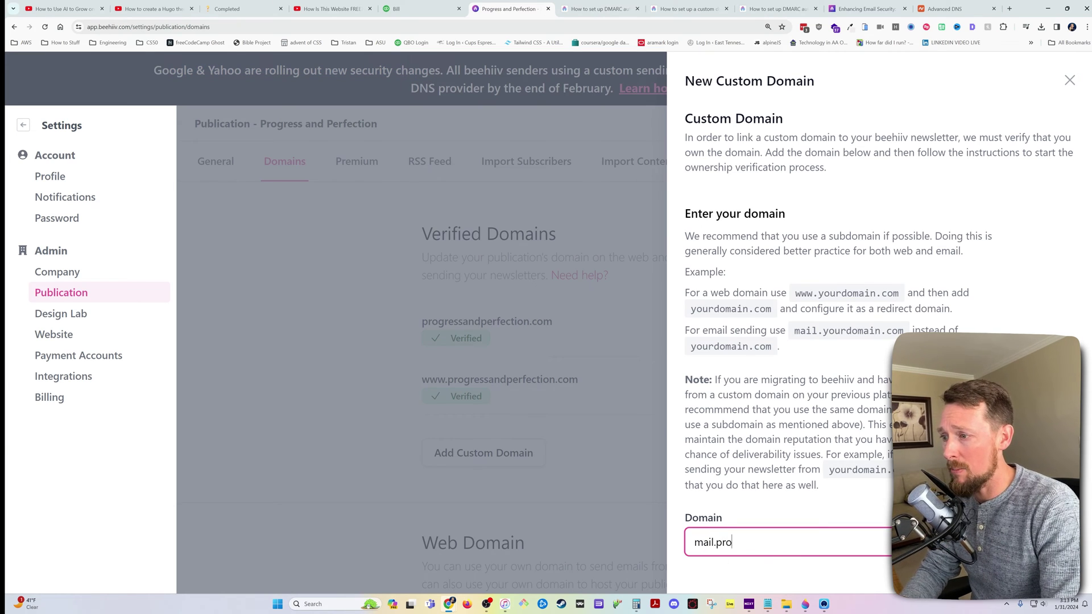
type("gressandperfection.com")
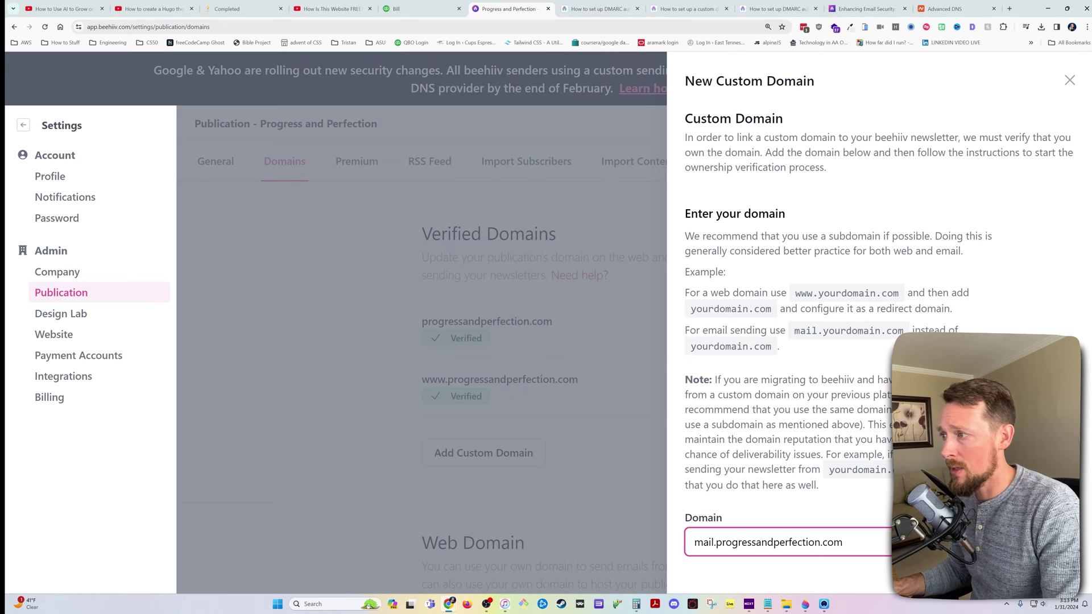
scroll(878, 316, "down", 1)
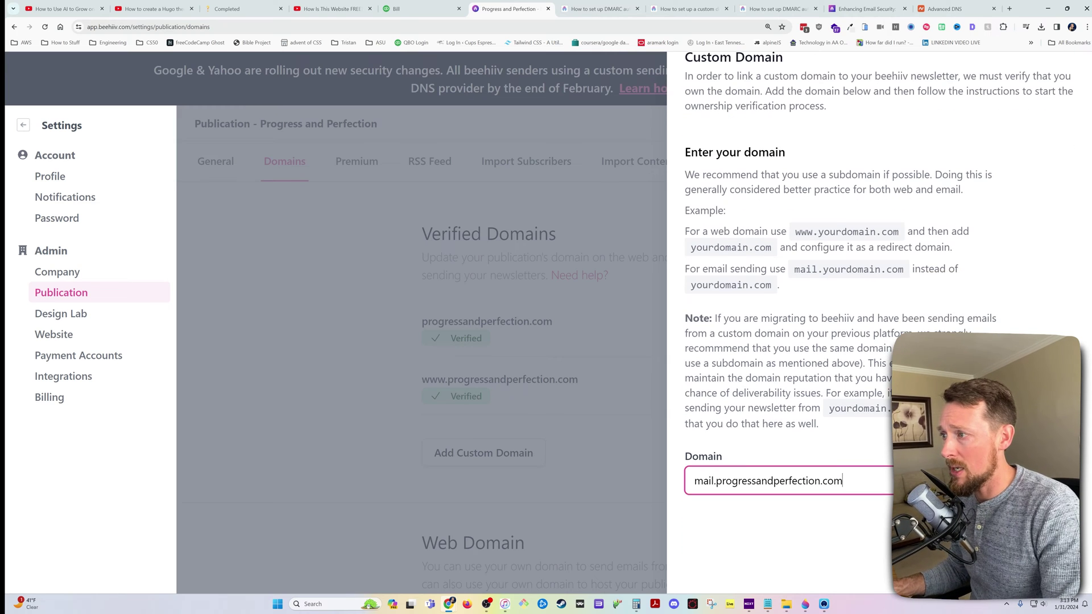
key("Return")
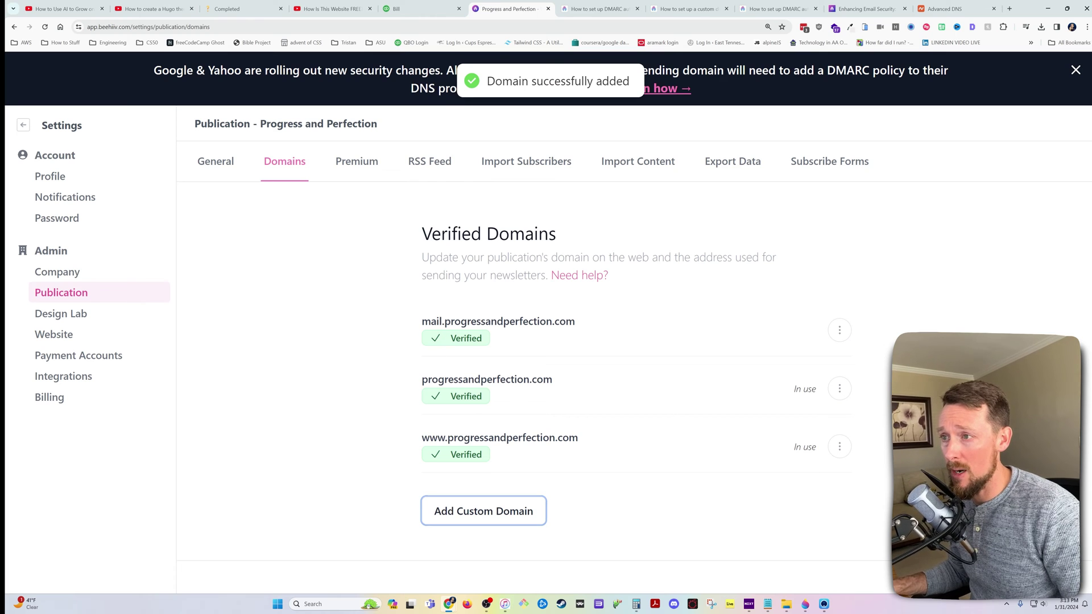
Highlight the root-domain part of the new domain and move down to the Email Domain section.
left_click_drag(575, 322, 450, 321)
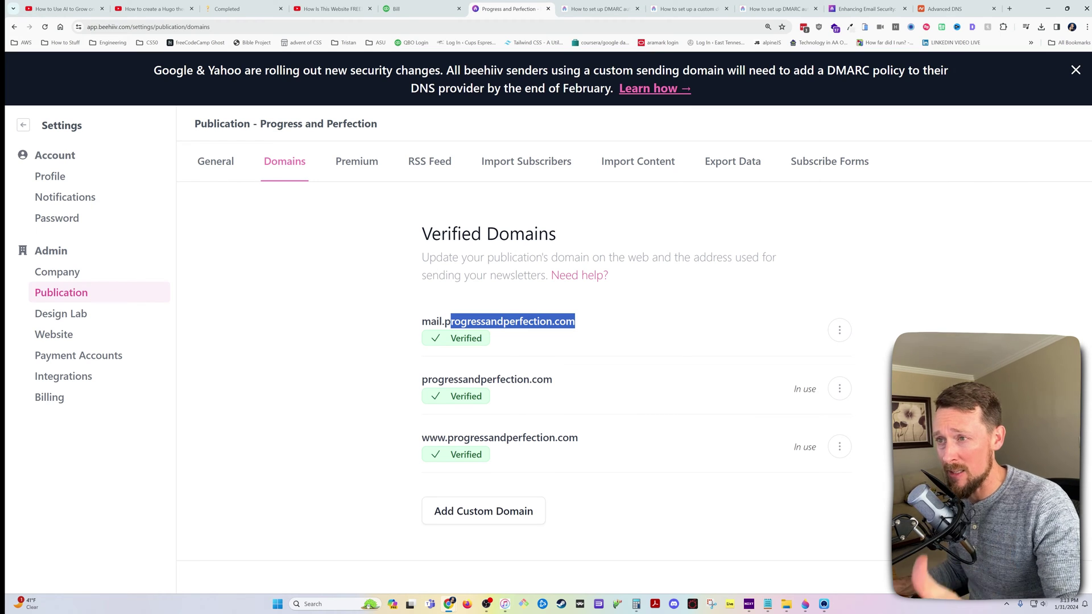
scroll(631, 392, "down", 1)
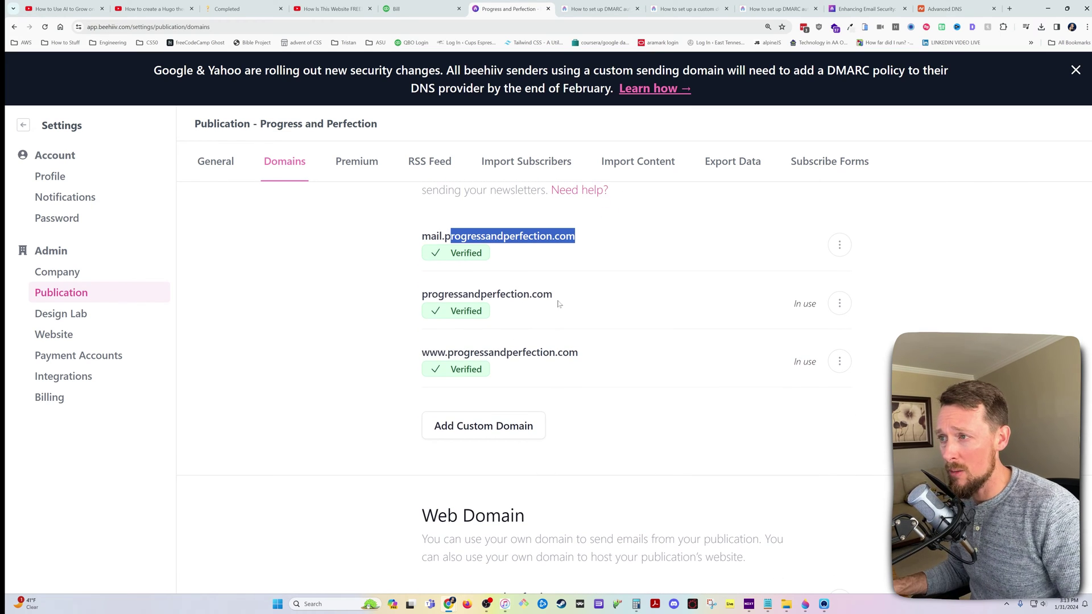
scroll(515, 344, "down", 4)
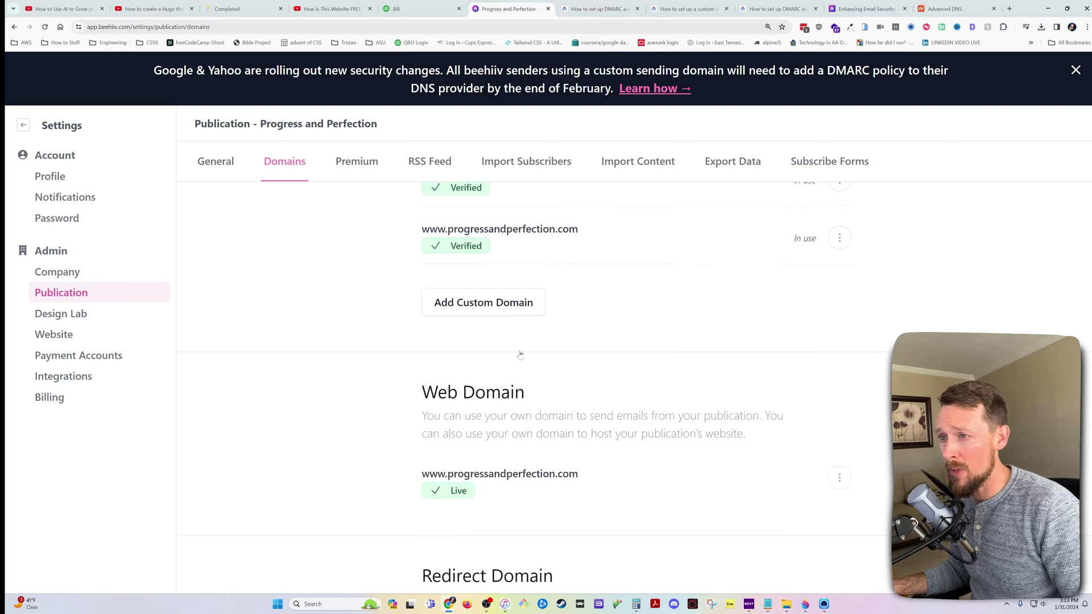
scroll(525, 284, "down", 5)
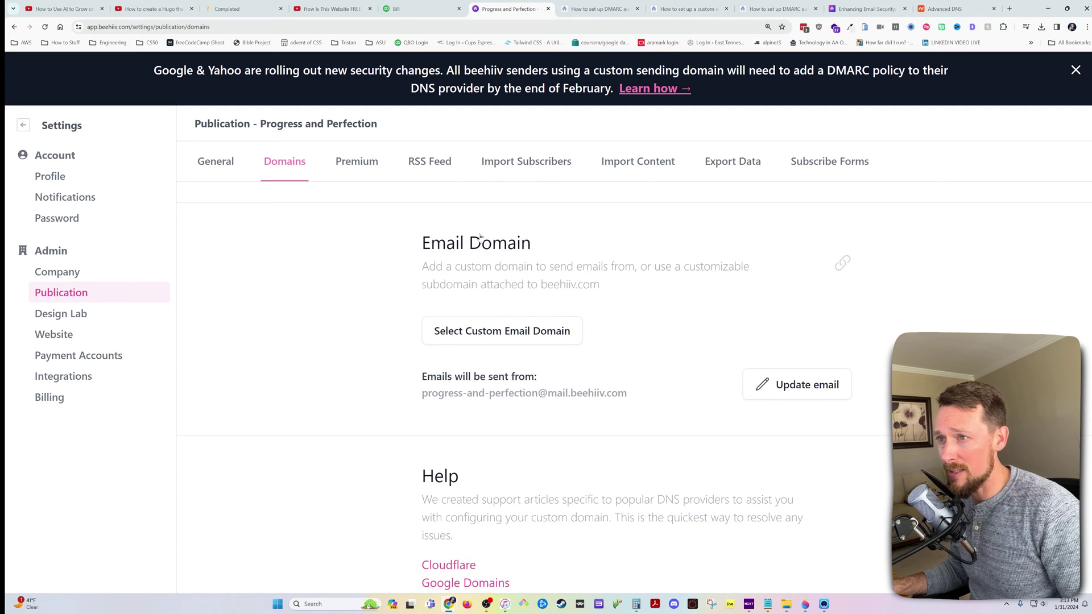
Pick mail.progressandperfection.com as the custom email sending domain and continue to its required DNS records.
left_click(498, 331)
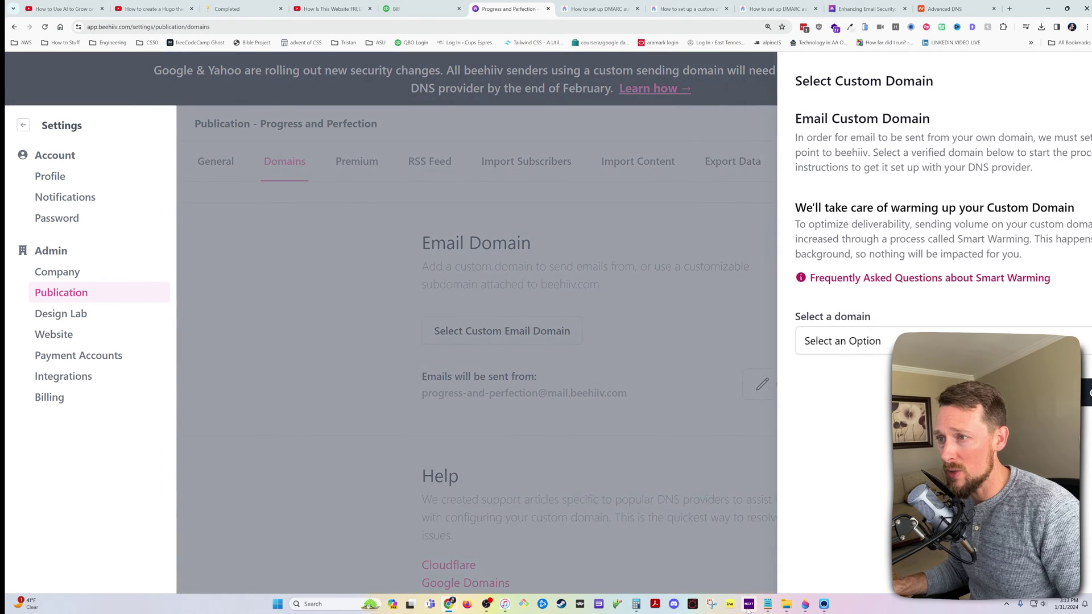
left_click(879, 344)
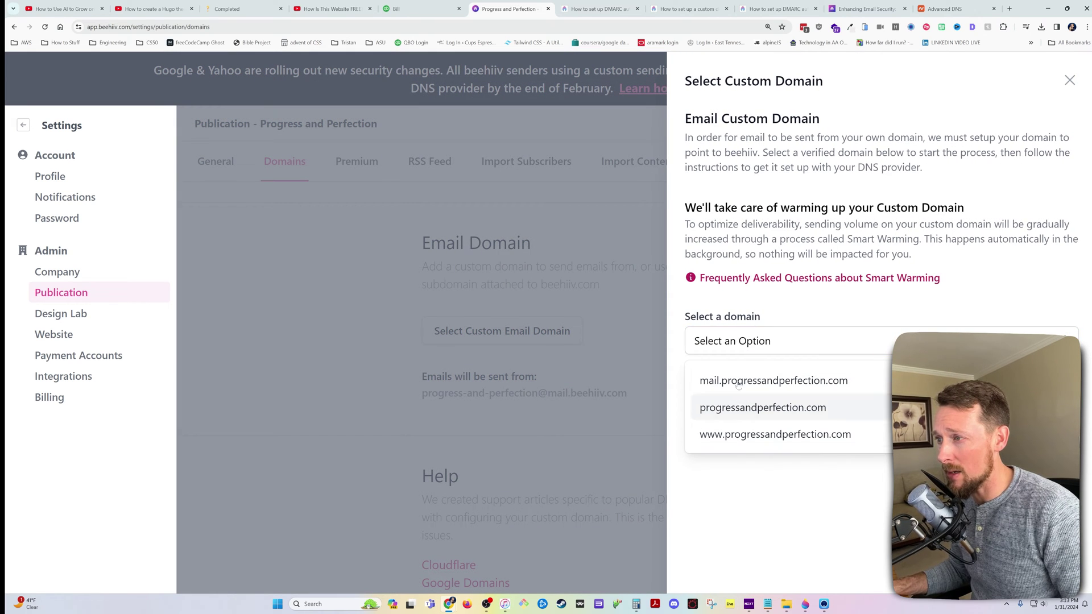
left_click(797, 381)
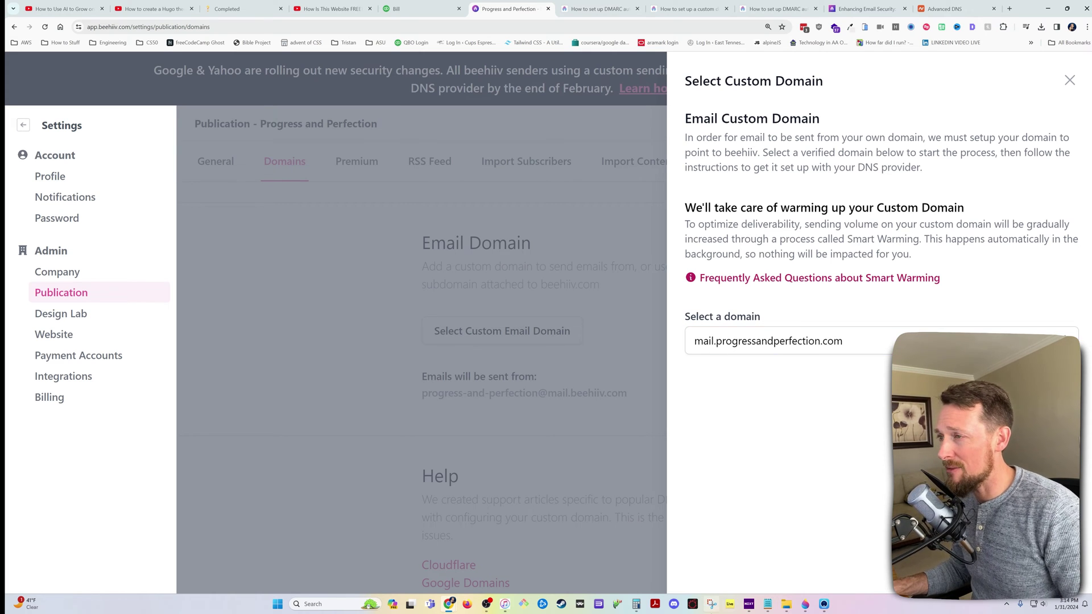
left_click(768, 589)
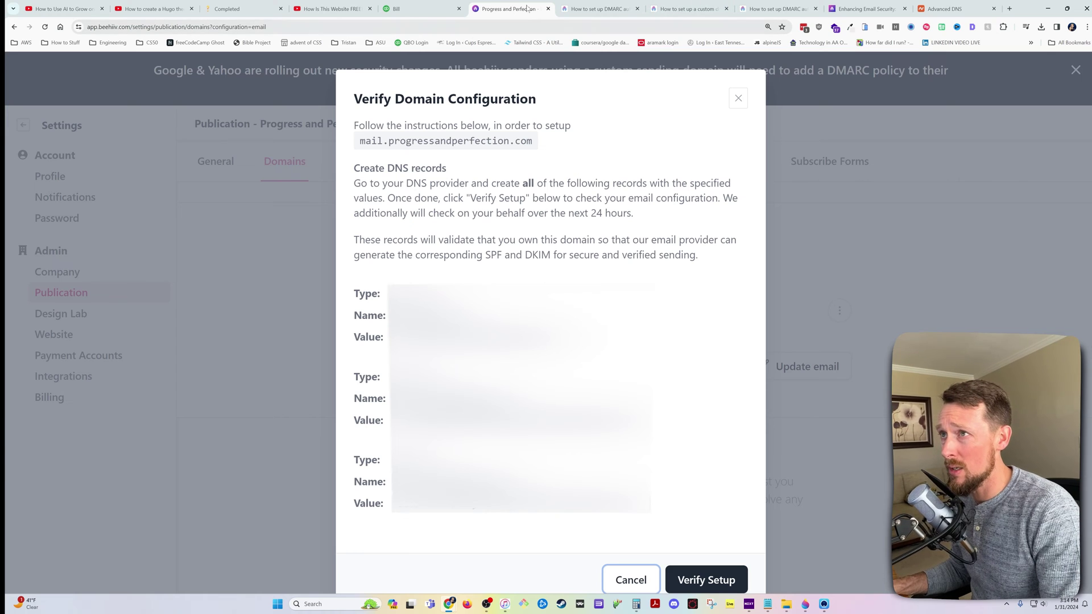
Place Namecheap's Advanced DNS beside beehiiv, copy the three CNAME records over, and run Verify Setup.
left_click_drag(958, 9, 682, 80)
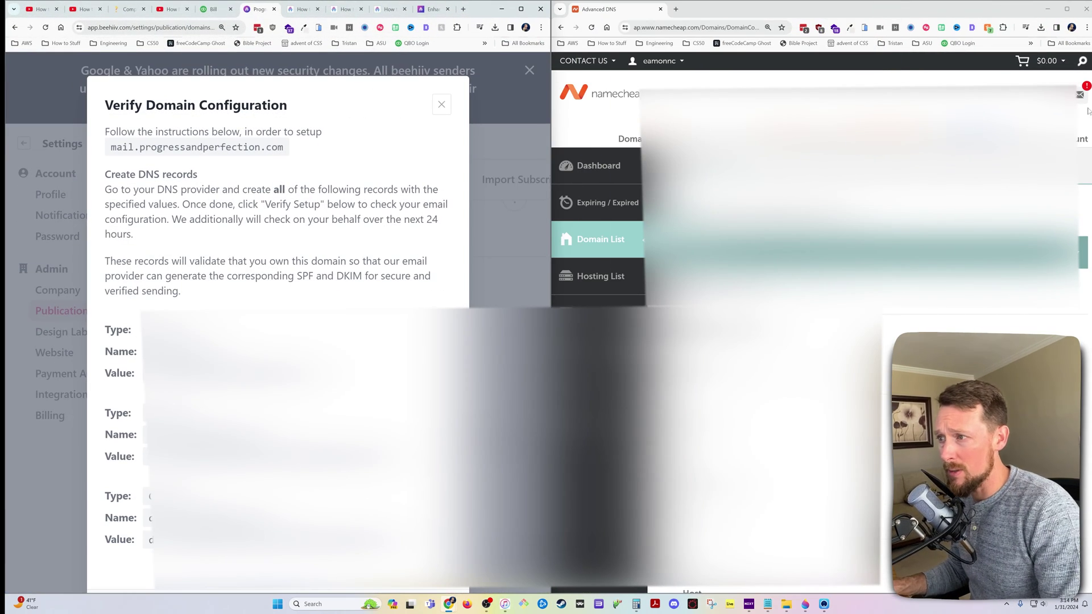
scroll(740, 228, "down", 2)
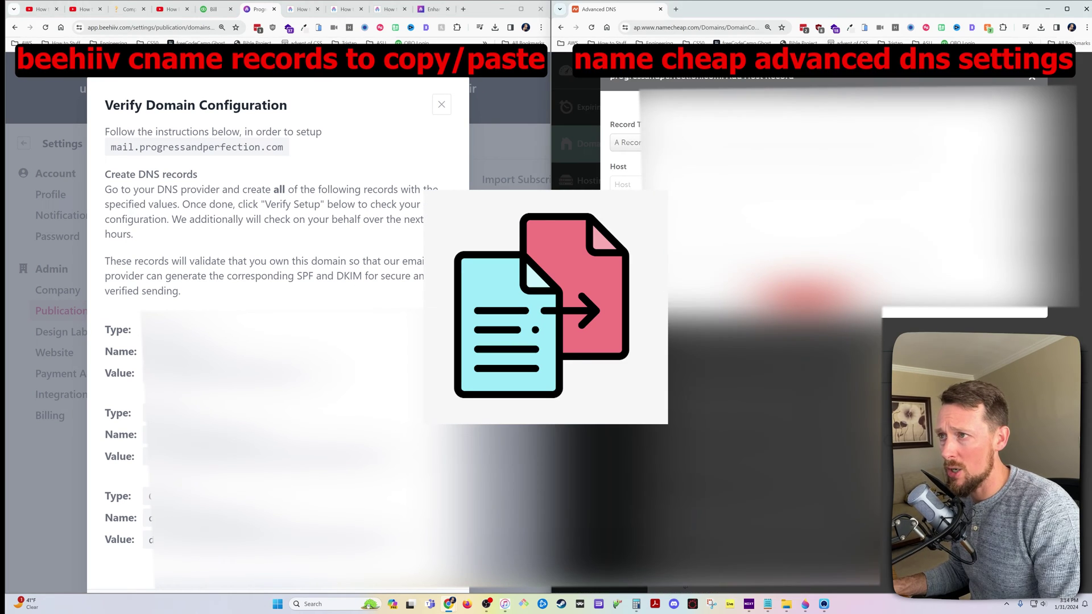
key("alt+Tab")
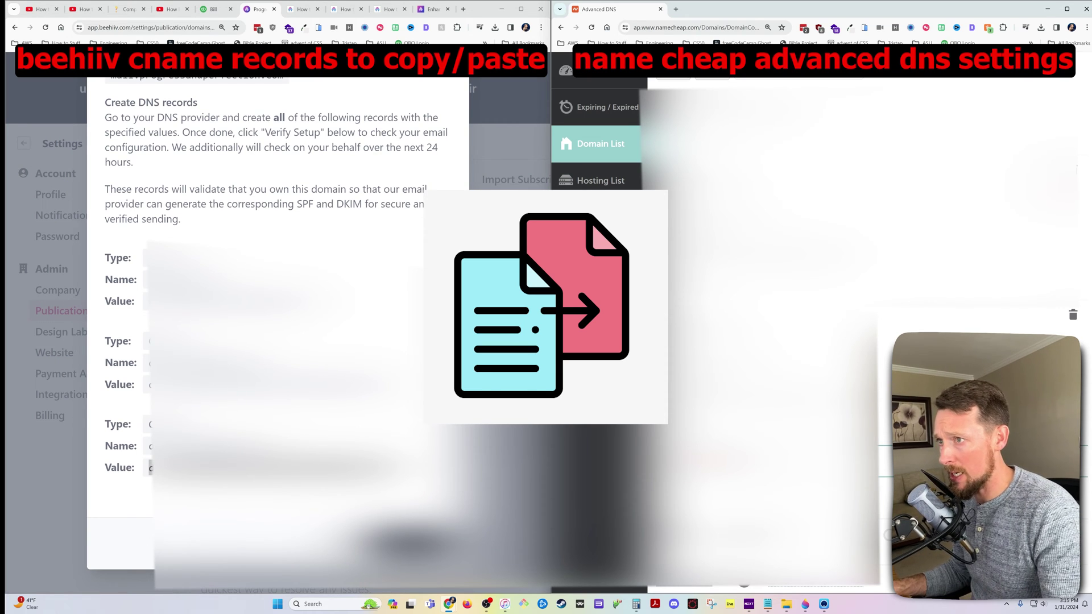
left_click(268, 467)
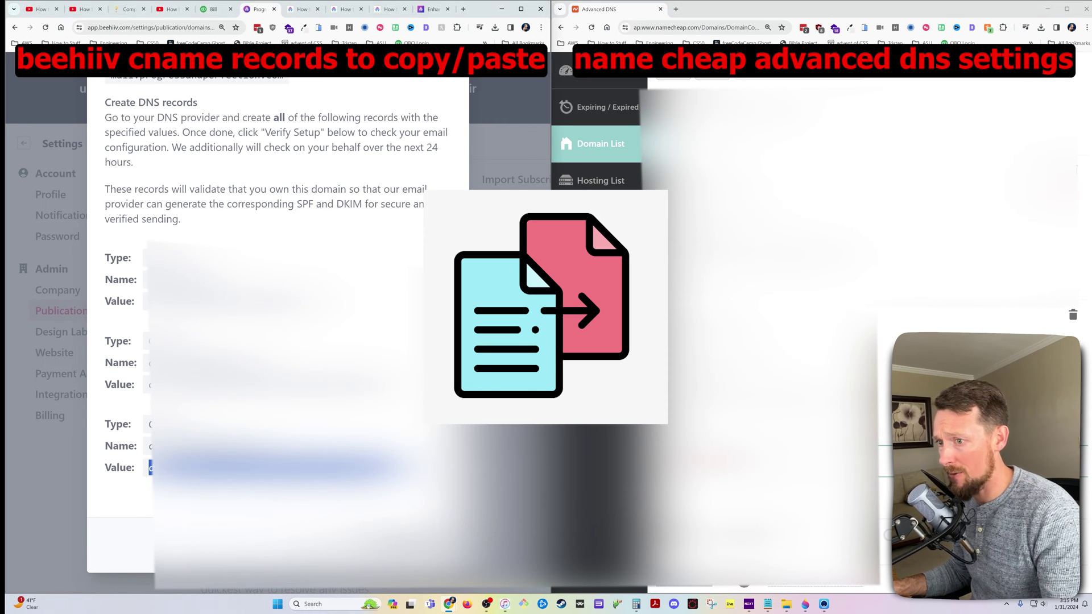
left_click(408, 543)
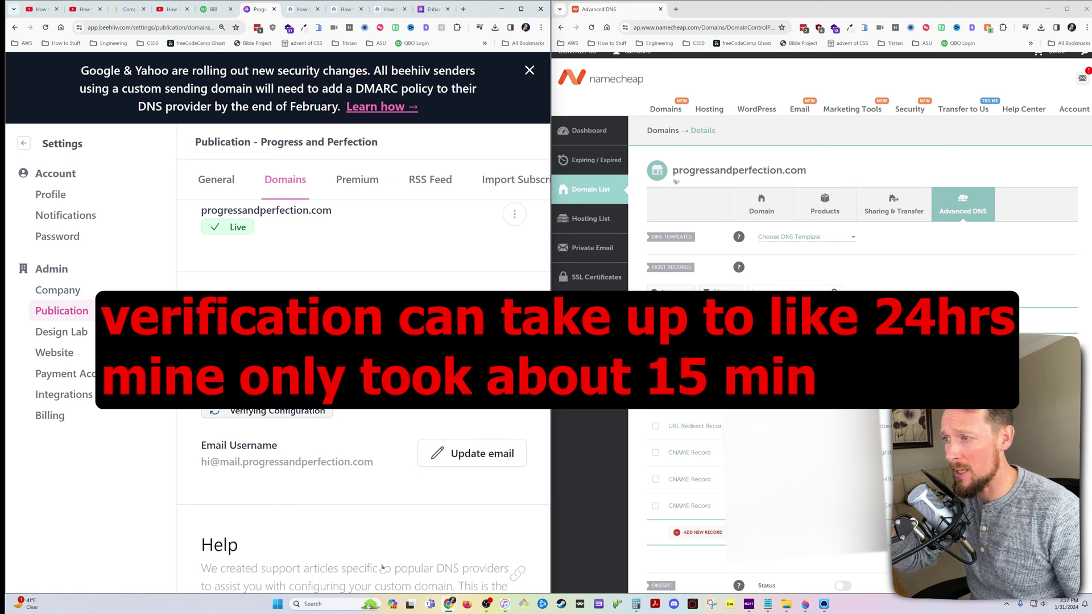
scroll(420, 512, "down", 3)
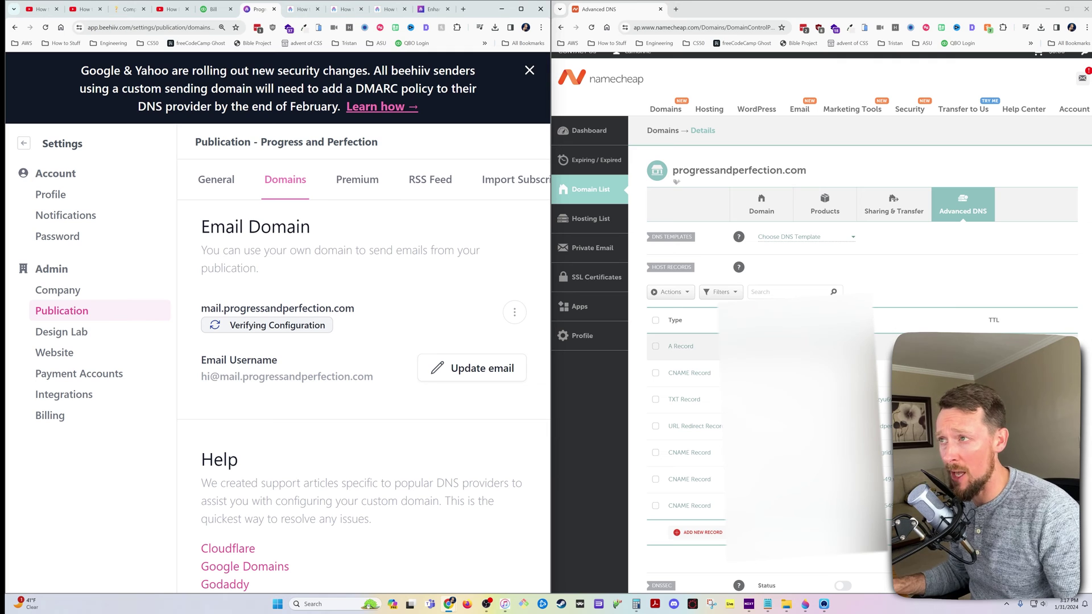
left_click(344, 9)
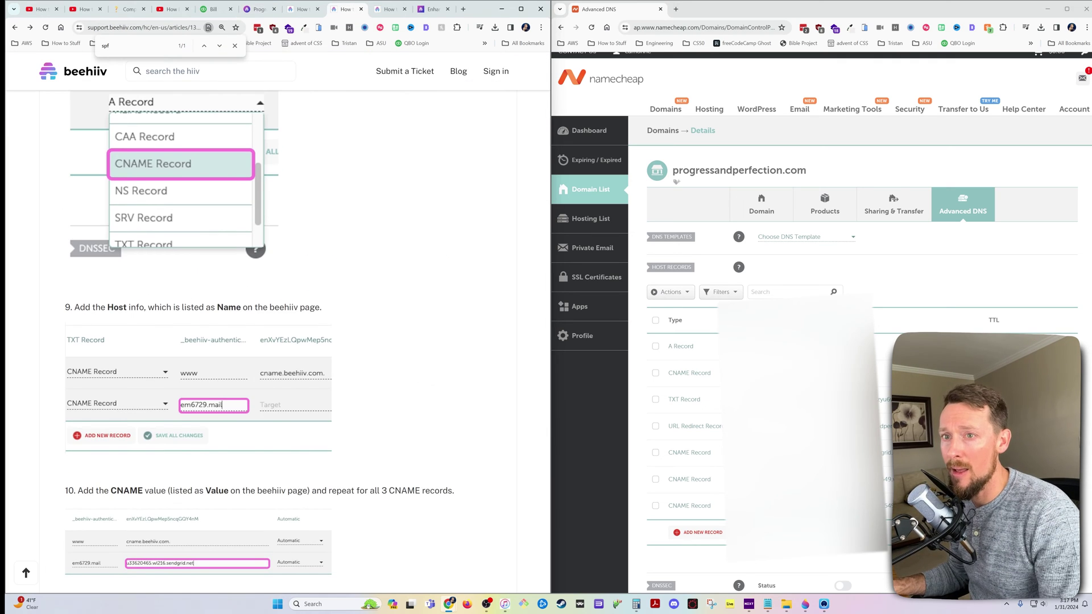
left_click_drag(74, 307, 314, 307)
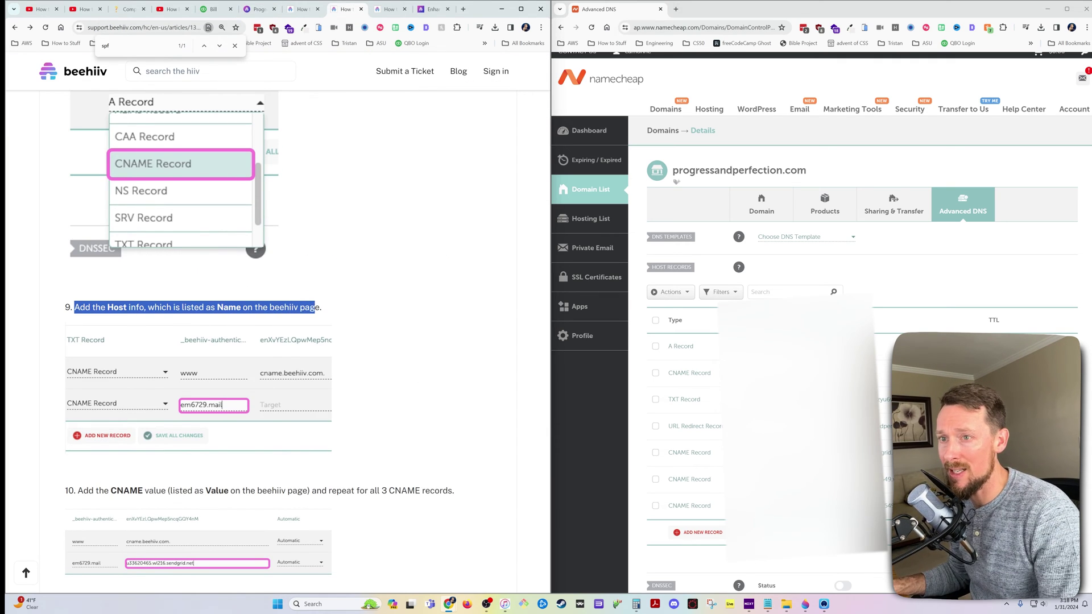
left_click(323, 307)
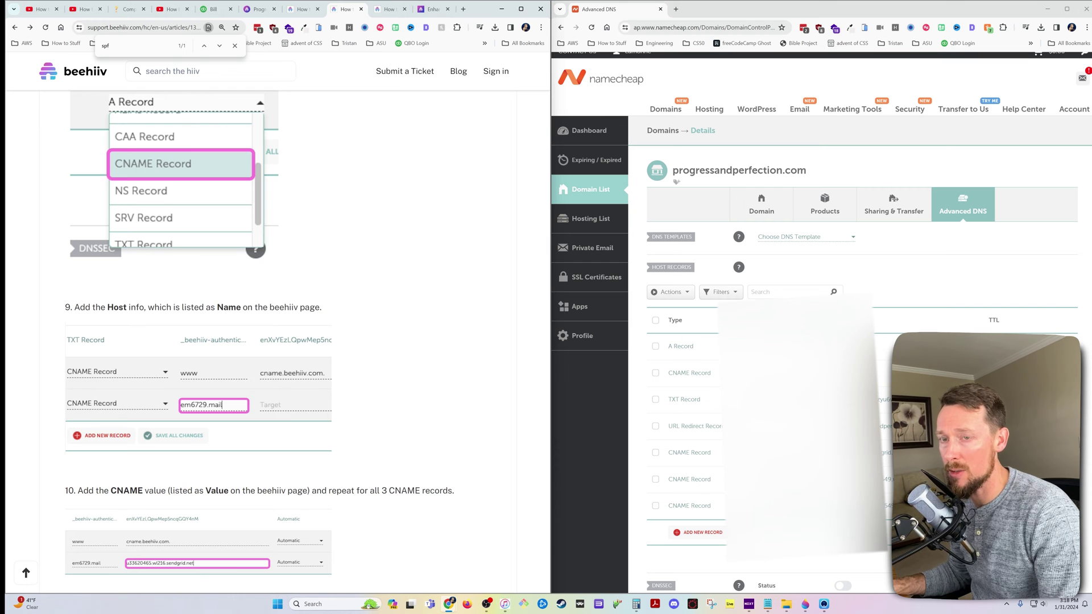
left_click(258, 9)
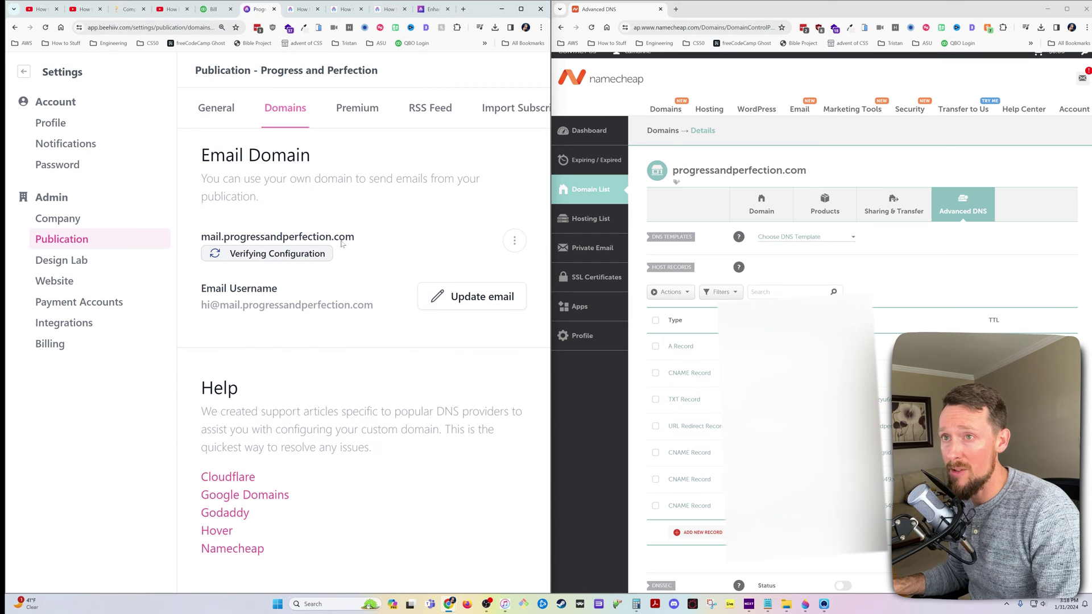
left_click(522, 242)
Verify the mail.progressandperfection.com email domain's DNS setup so it shows Live.
left_click(428, 227)
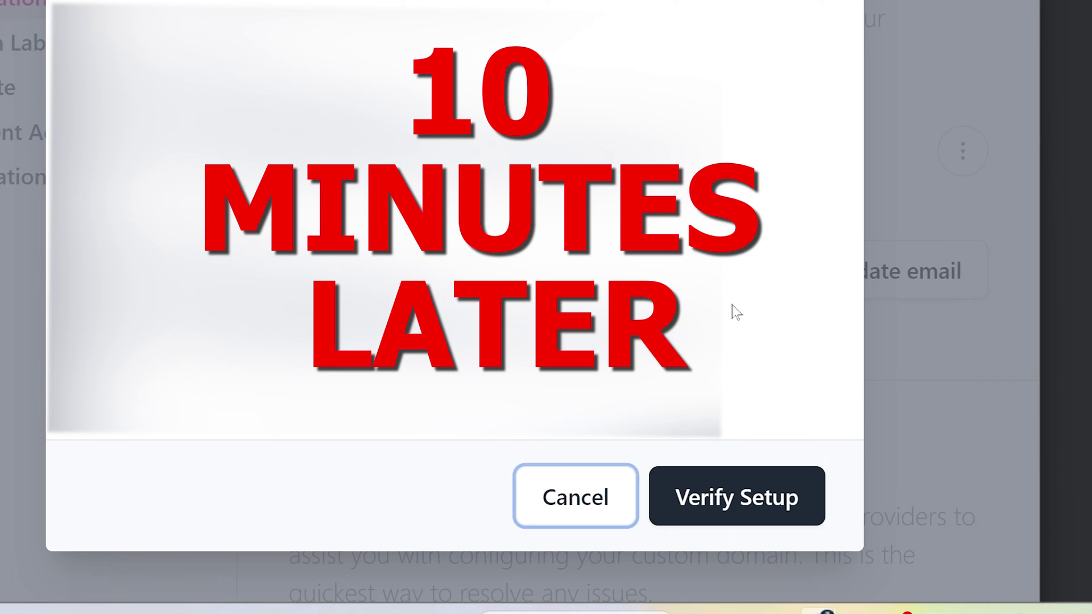
left_click(721, 505)
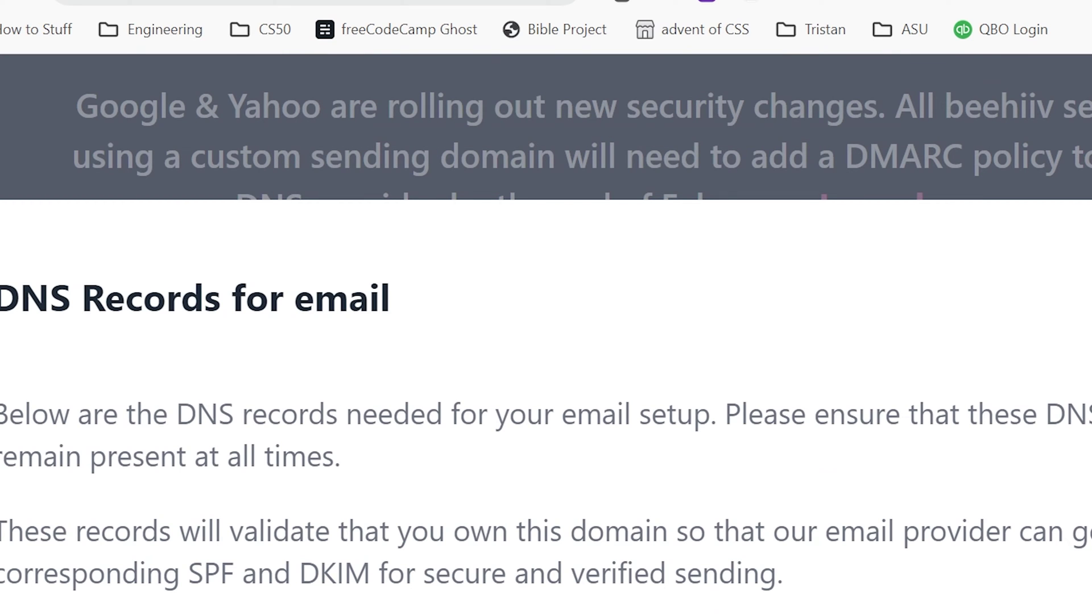
key("Escape")
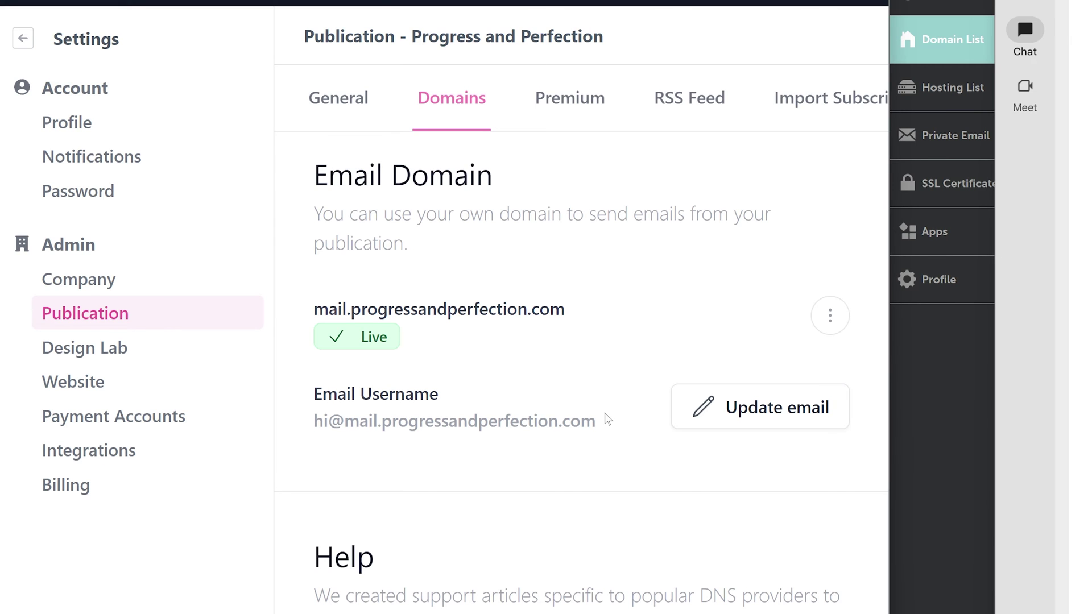
Change the sender email username to the owner's first name and confirm it.
left_click(764, 410)
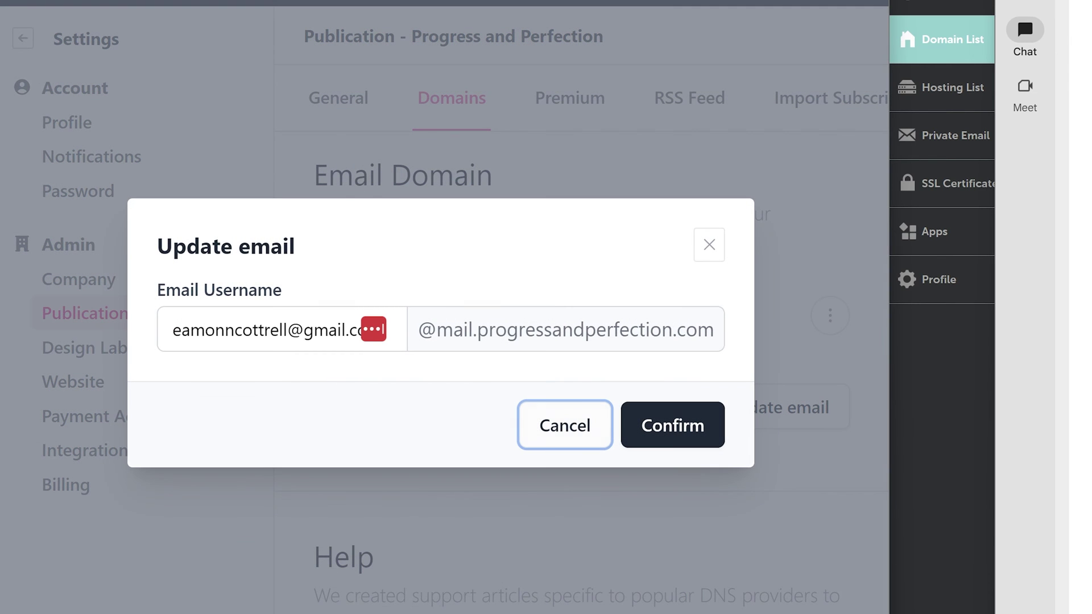
left_click(348, 330)
key("ctrl+a")
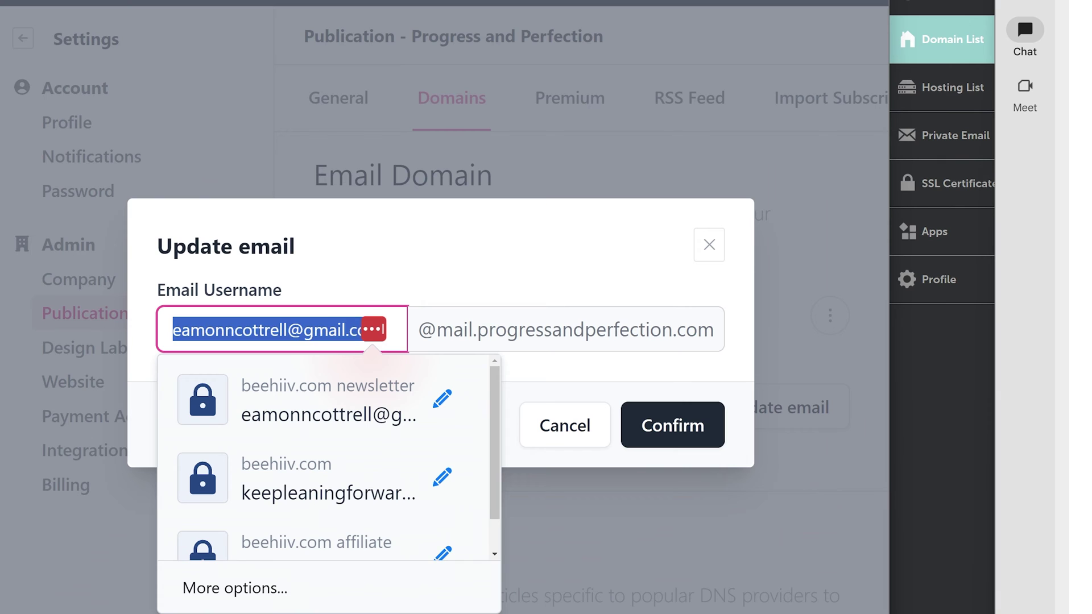
type("eamonn")
key("Tab")
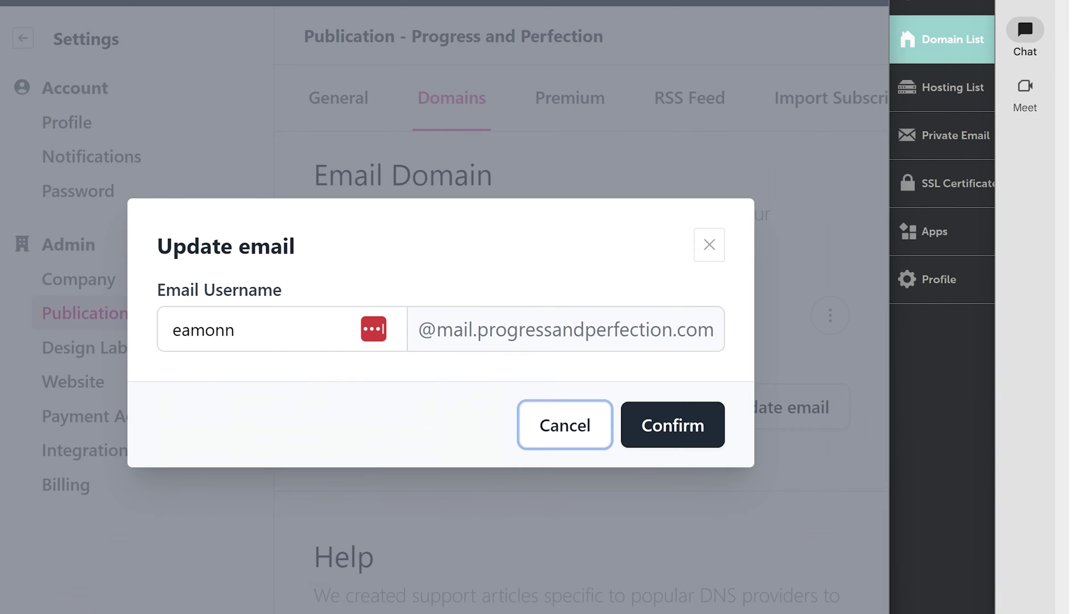
left_click(690, 421)
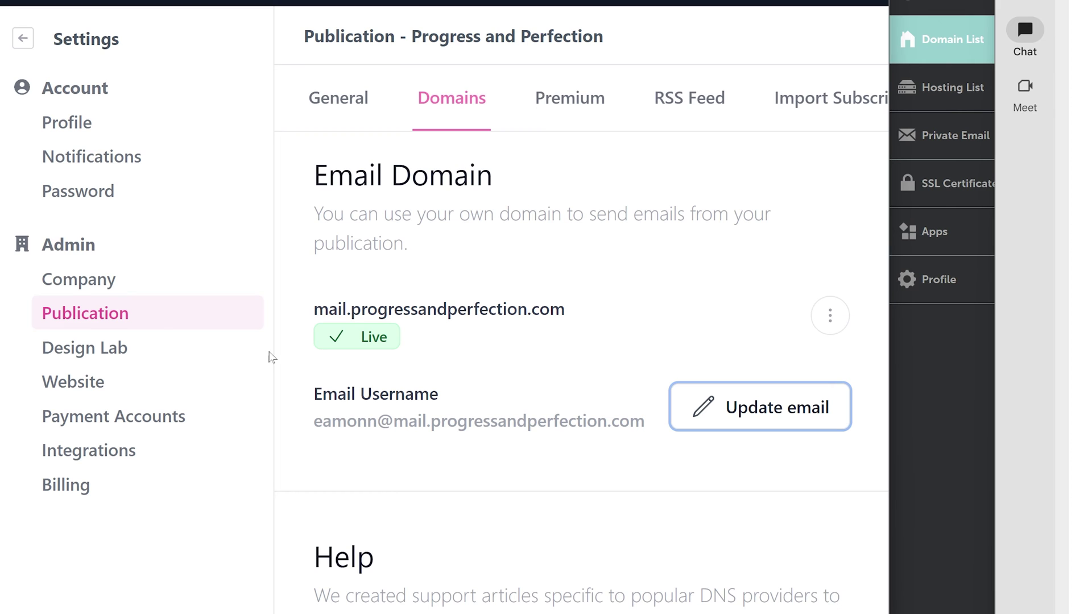
Open the Adrift Alone post from Write > Posts, then open the [TEST] Adrift Alone email in Gmail.
left_click(23, 39)
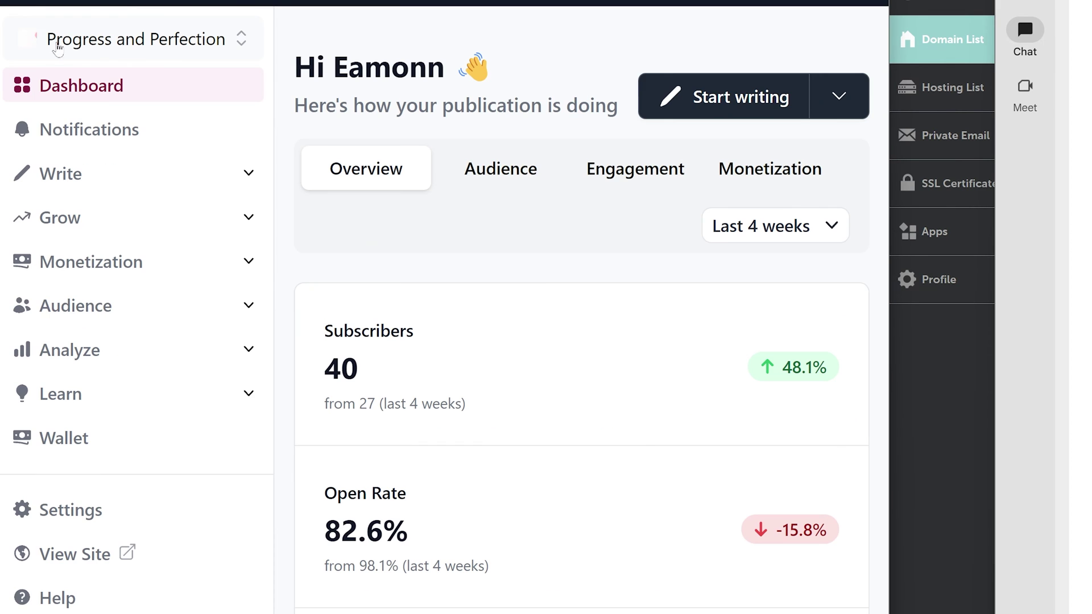
left_click(117, 174)
left_click(87, 223)
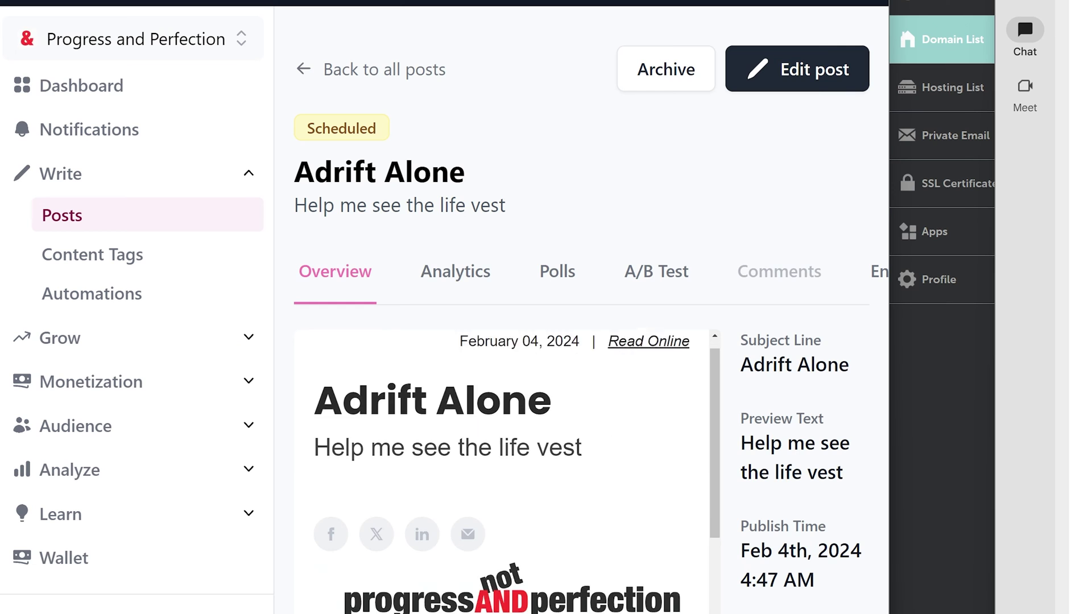
left_click(824, 67)
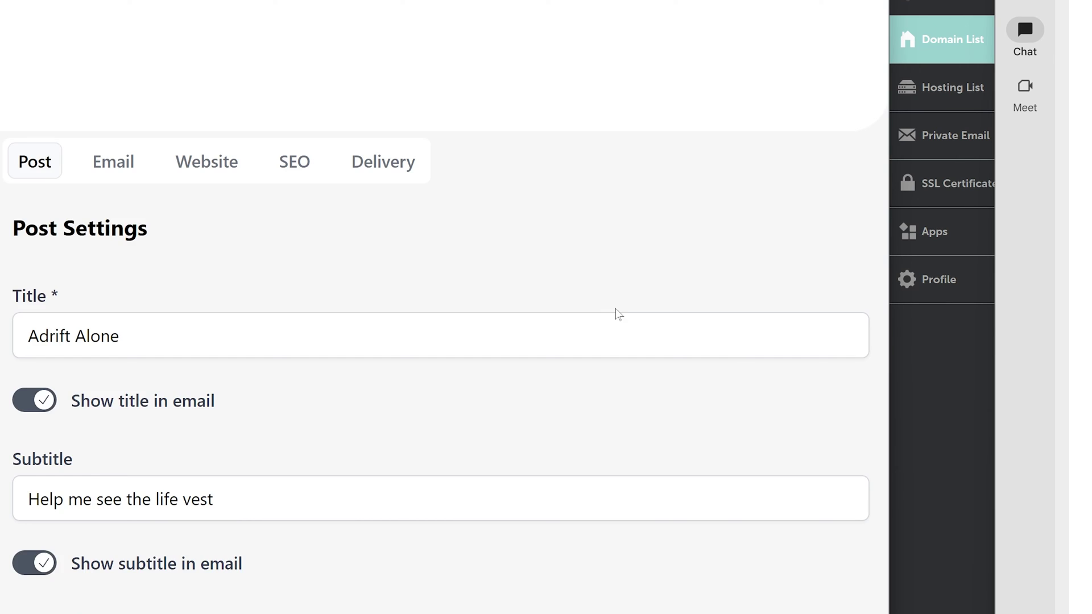
scroll(616, 312, "down", 15)
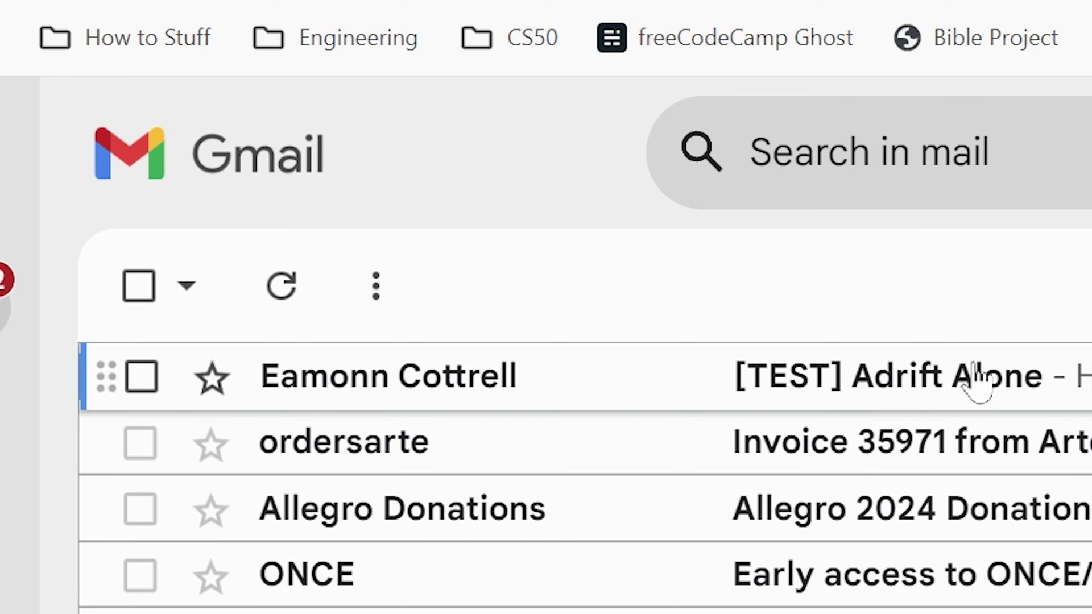
left_click(972, 379)
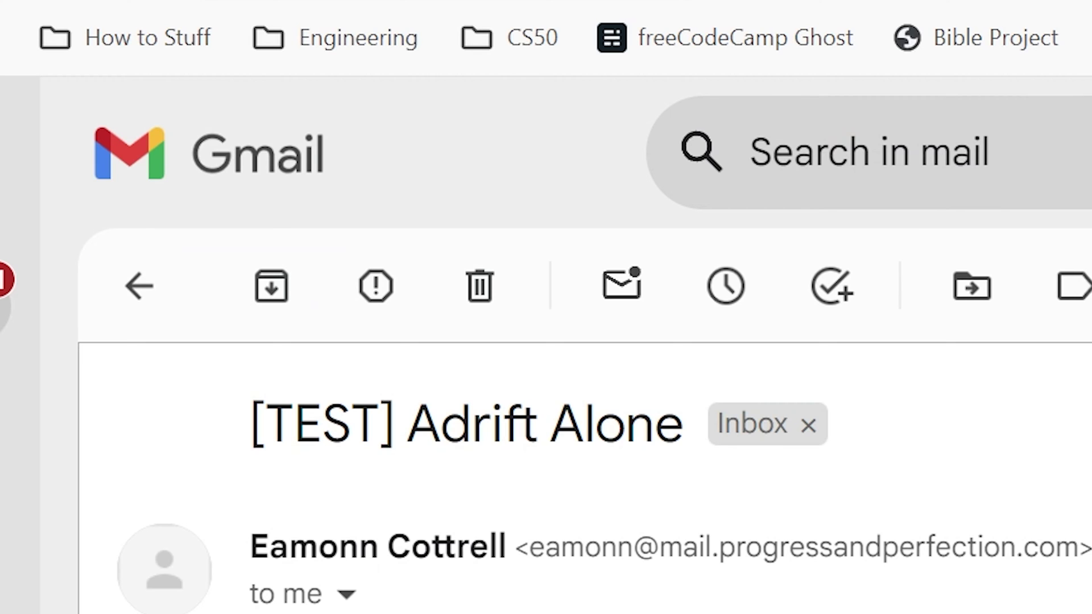
Highlight the [TEST] Adrift Alone sender address to confirm it uses mail.progressandperfection.com.
left_click_drag(530, 547, 1069, 517)
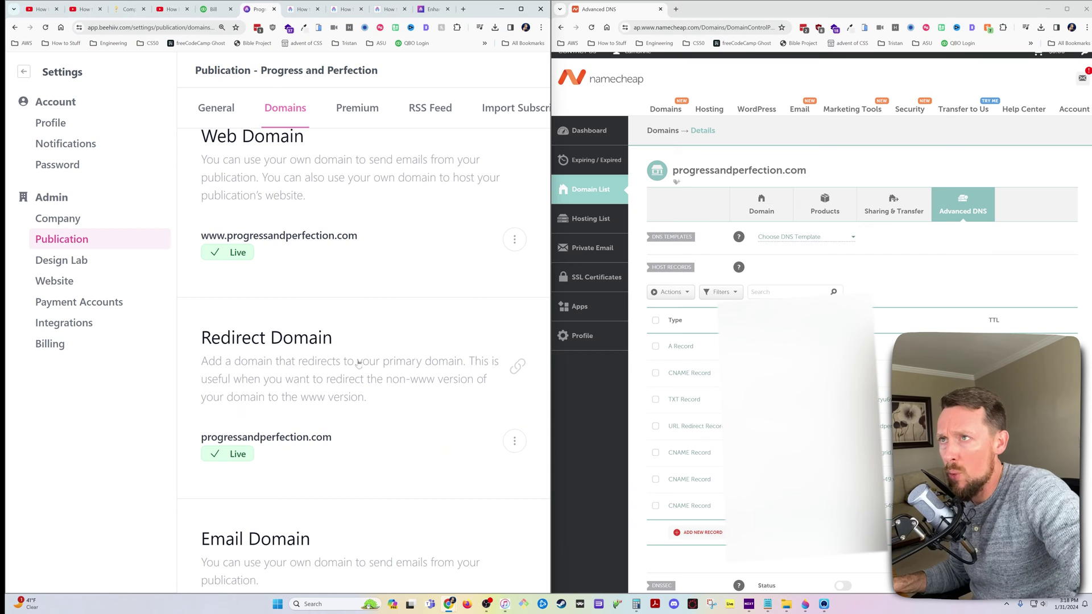
Select the example v=DMARC1 record in the 'How to set up DMARC authentication' article.
scroll(364, 341, "down", 3)
left_click(299, 9)
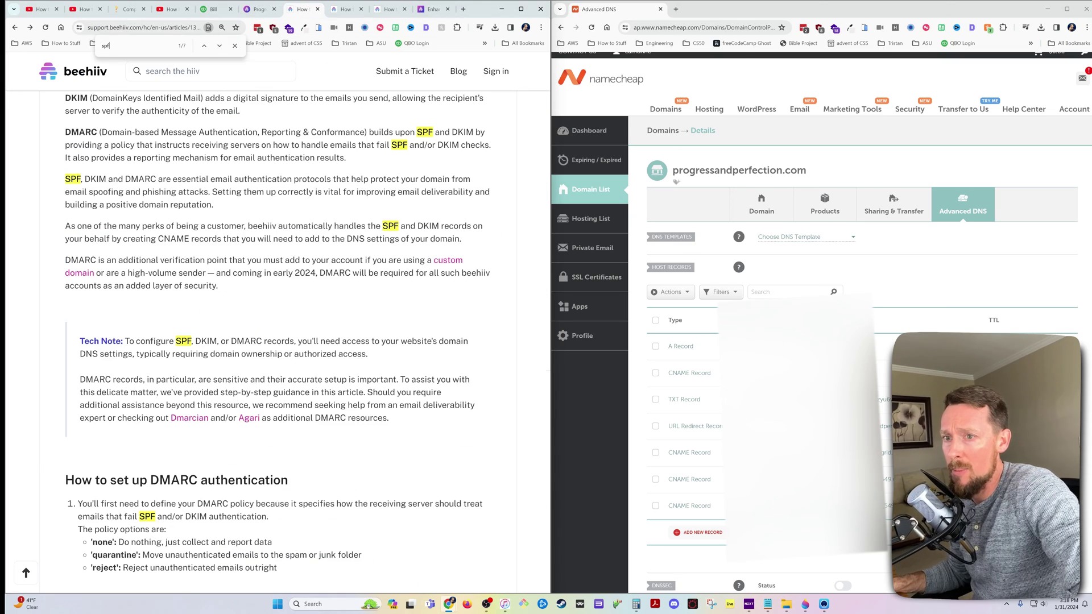
scroll(268, 321, "up", 6)
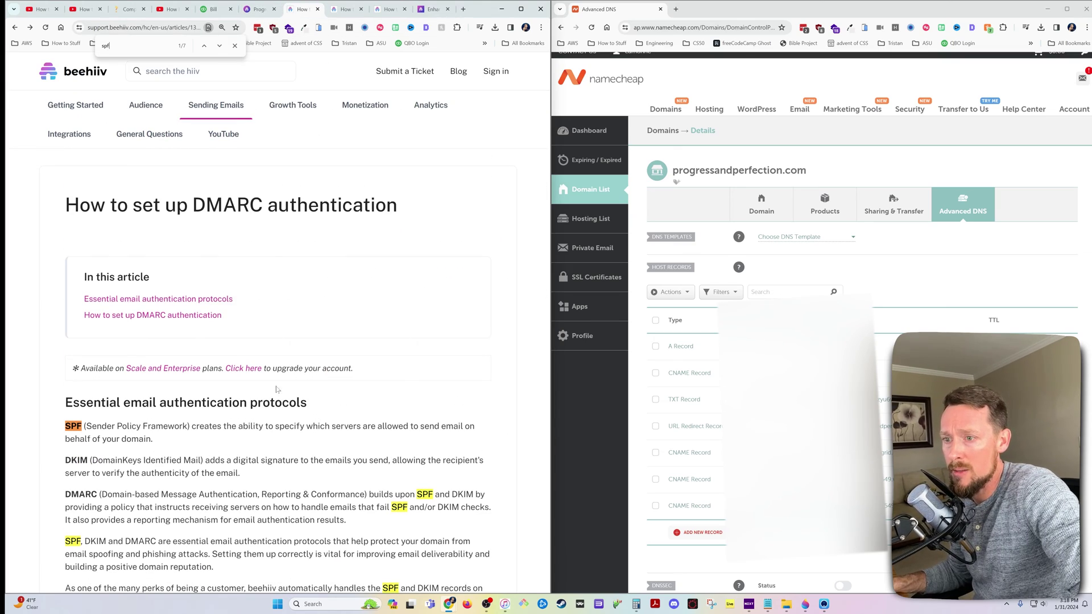
scroll(268, 321, "down", 20)
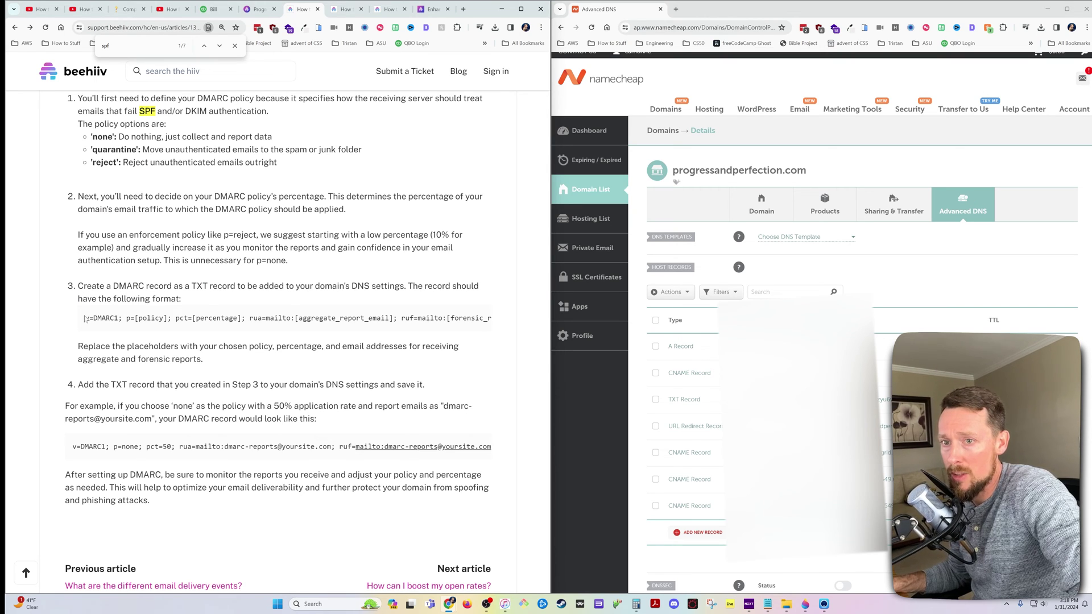
left_click_drag(72, 447, 492, 455)
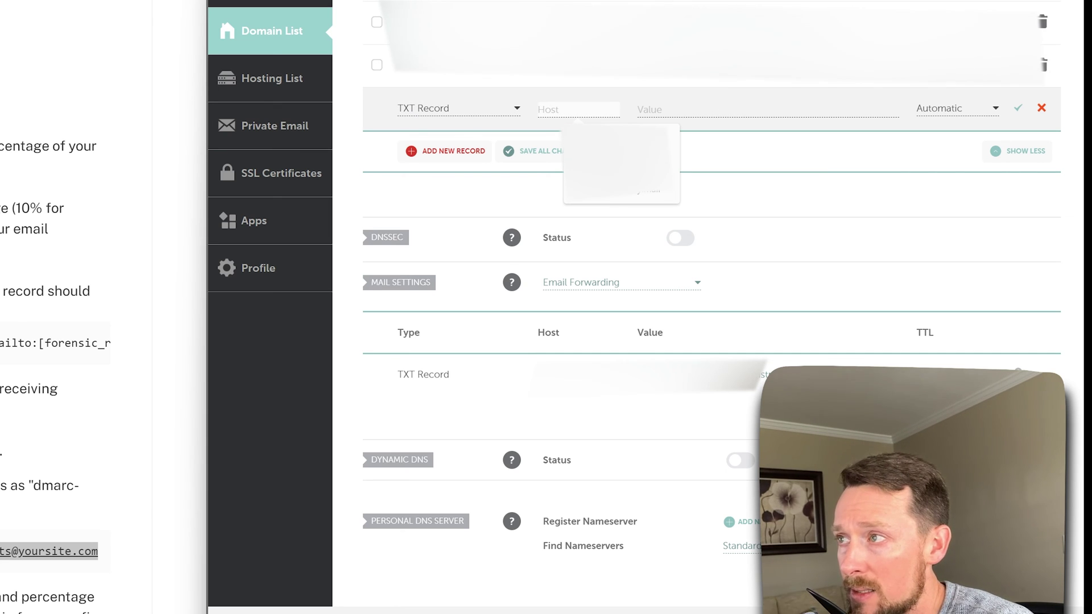
Fill the new Namecheap TXT record with the pasted v=DMARC1 value and host _dmarc.
left_click(735, 109)
key("ctrl+v")
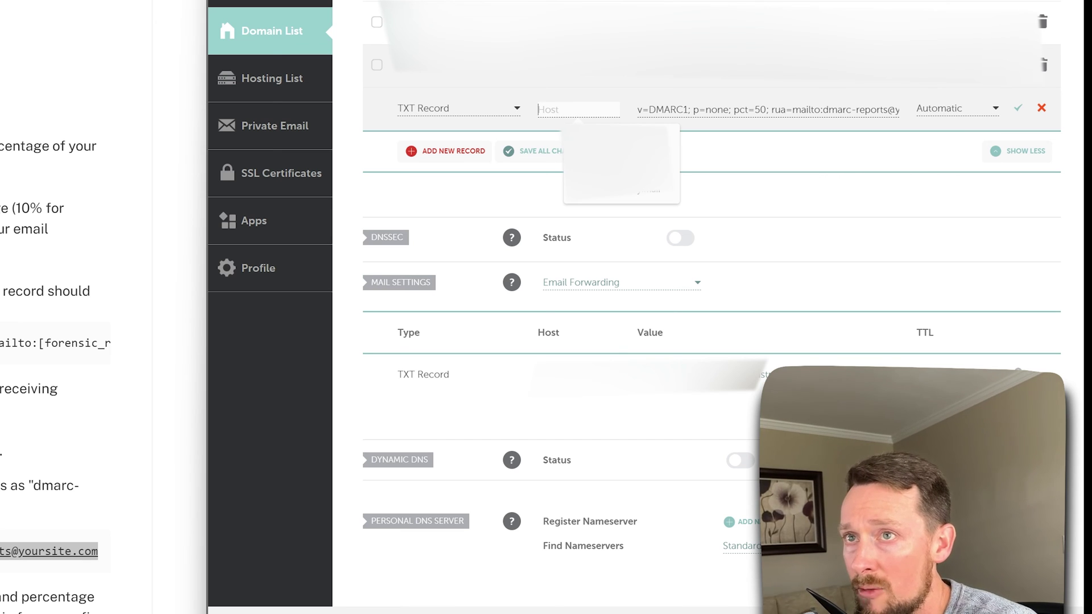
type("_d")
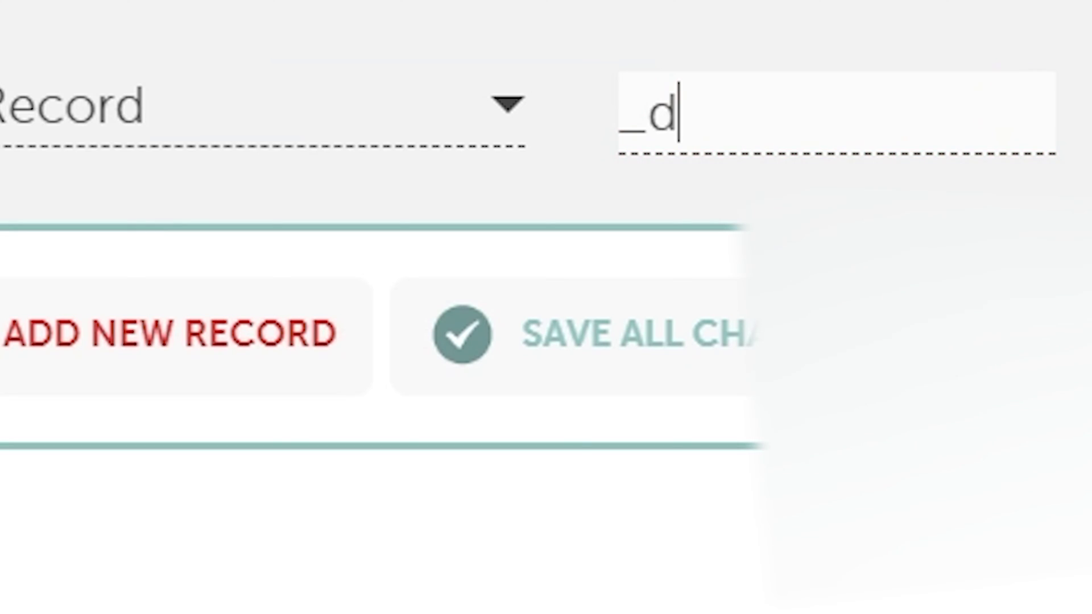
type("marc")
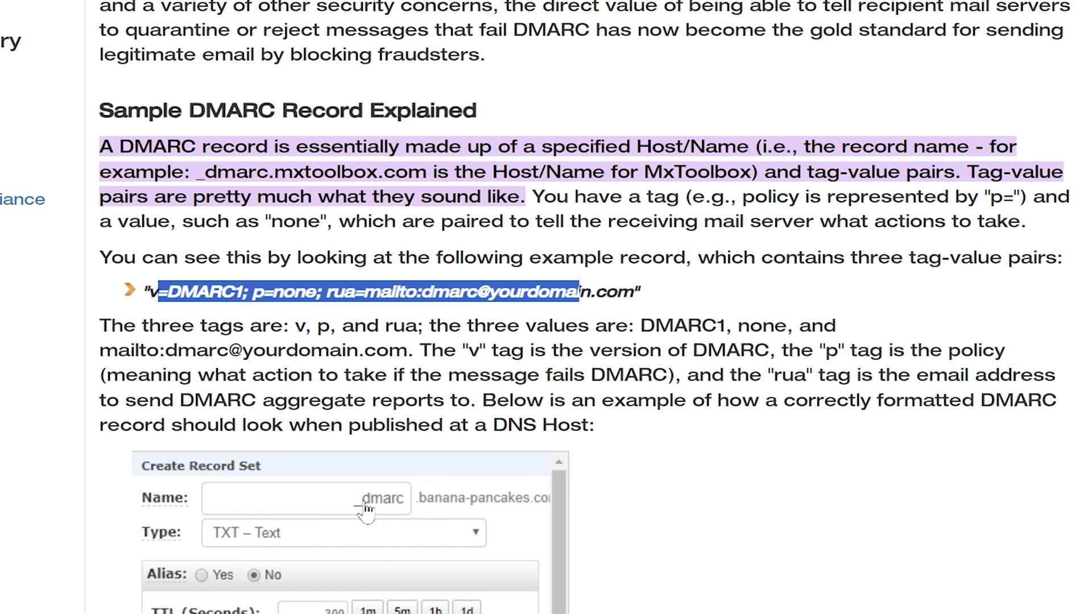
scroll(405, 508, "down", 8)
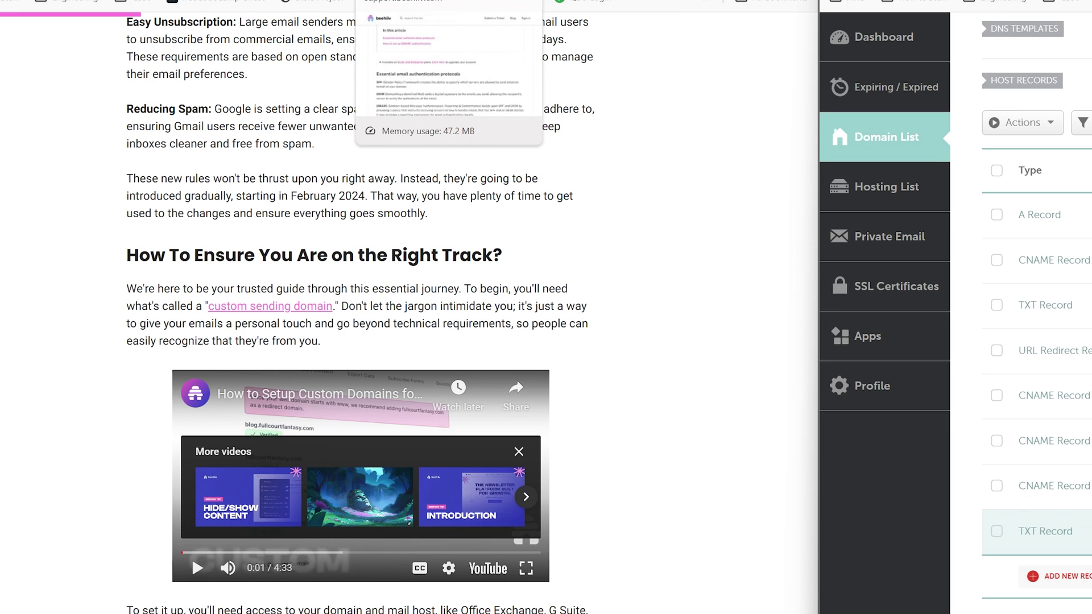
Return to beehiiv's publication Domains settings and re-check the email domain's DNS setup.
left_click(398, 3)
left_click(341, 2)
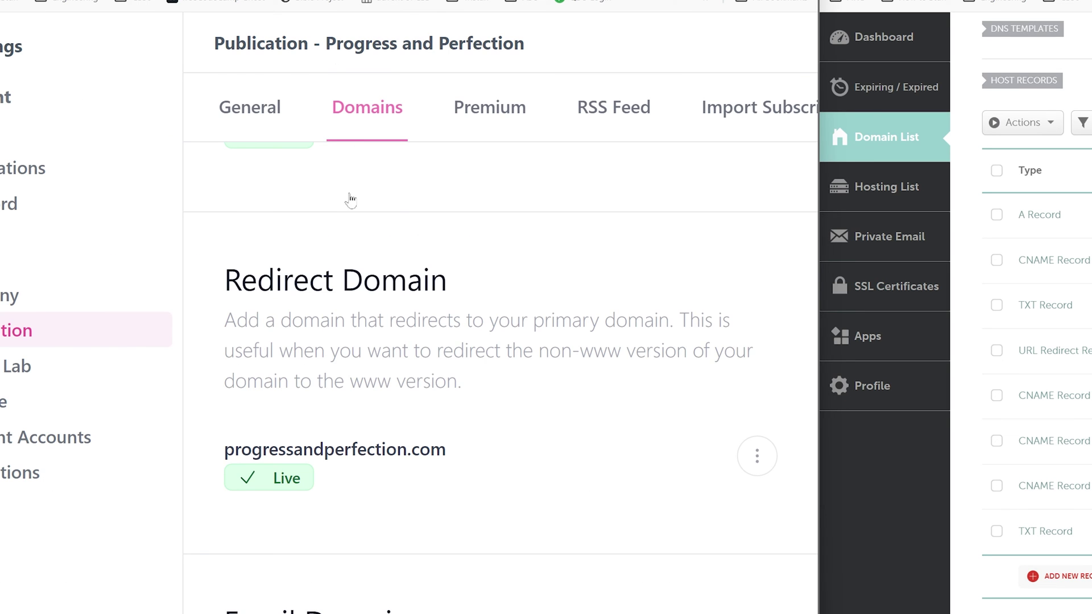
scroll(429, 527, "down", 1)
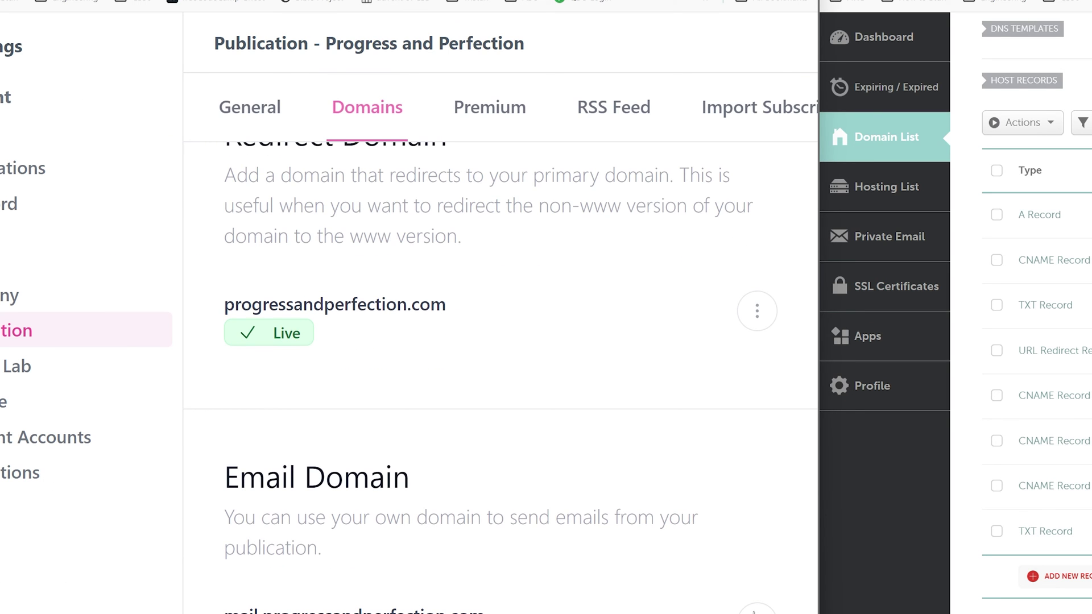
scroll(354, 313, "down", 3)
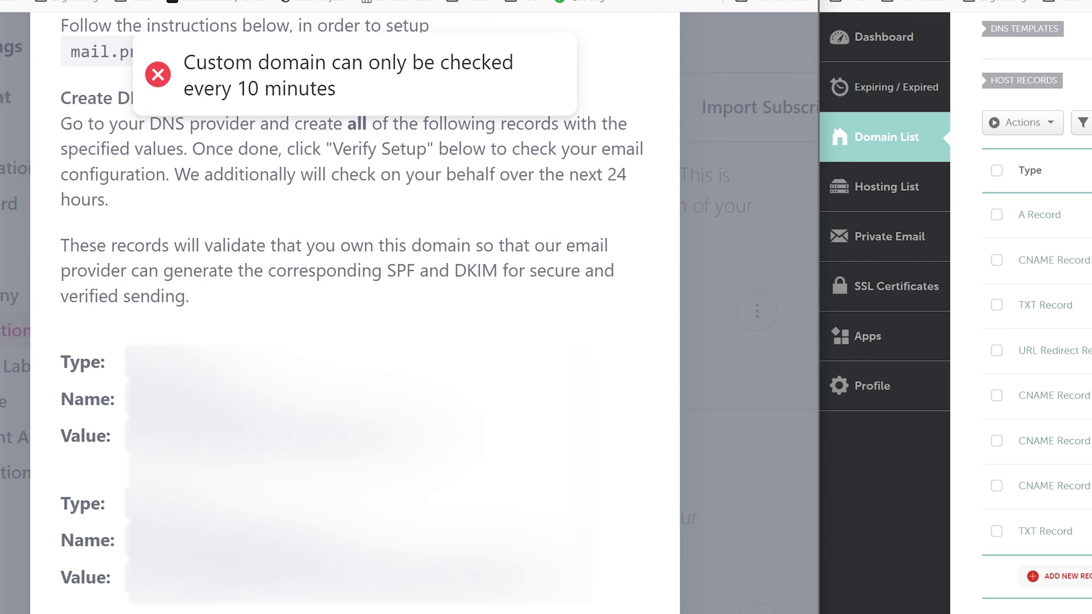
left_click(693, 224)
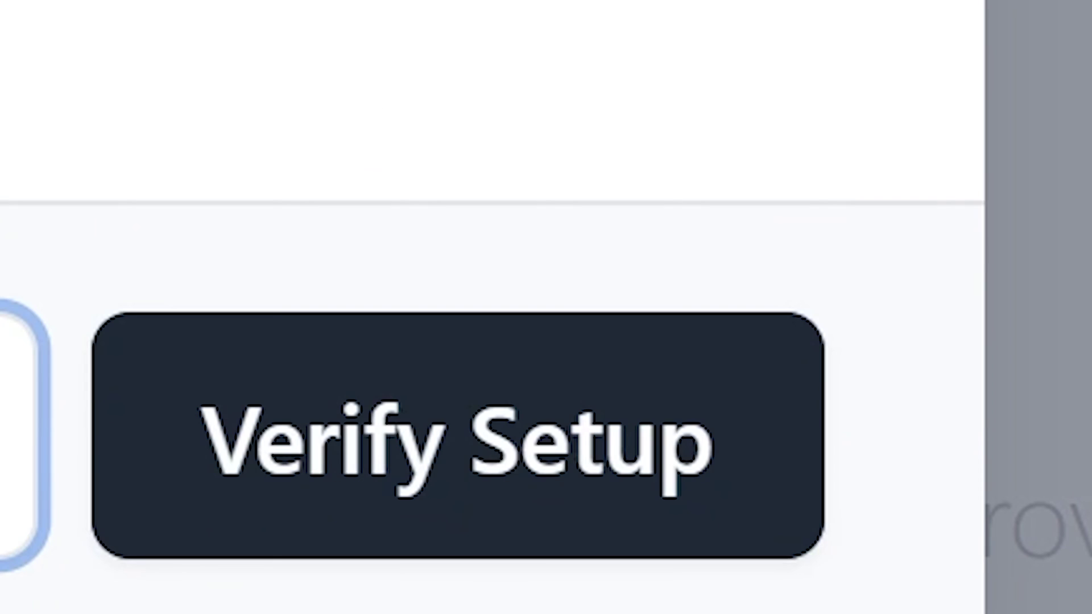
left_click(392, 489)
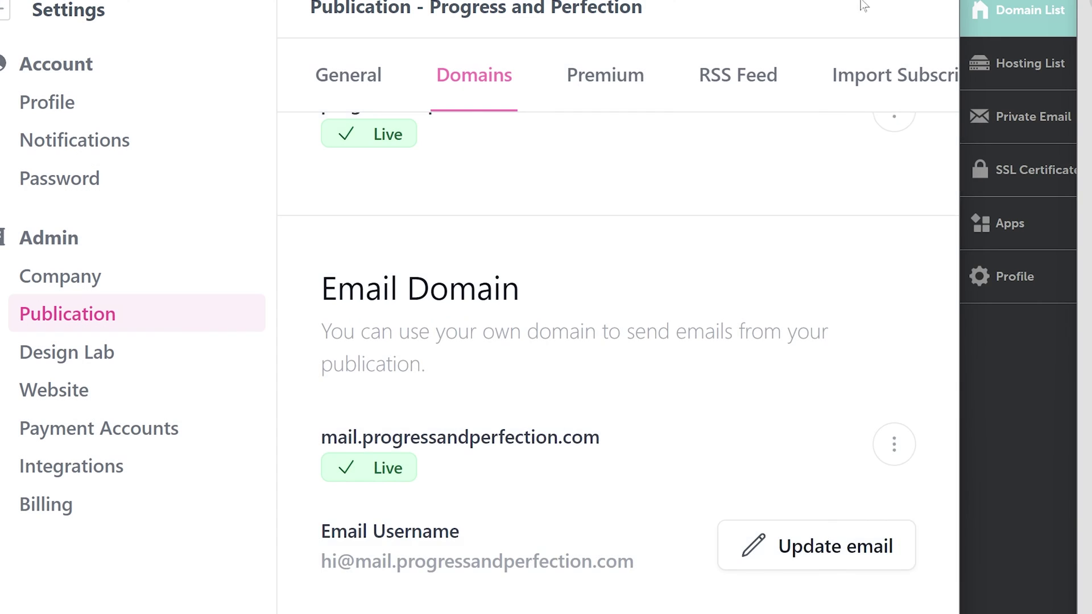
Replace the 'hi' username on mail.progressandperfection.com with the owner's first name and confirm.
scroll(647, 370, "down", 2)
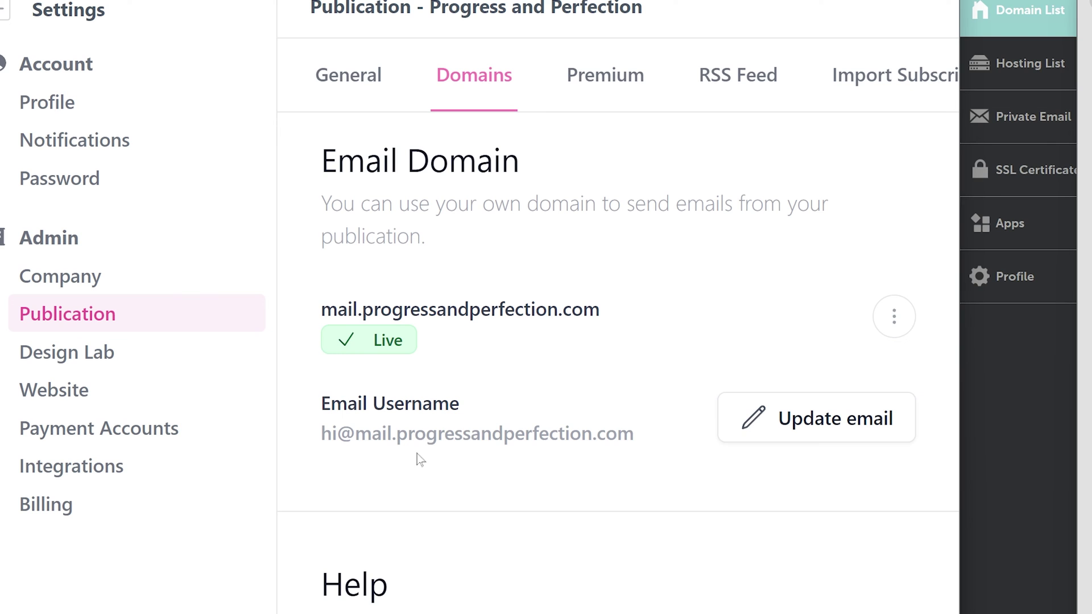
left_click(821, 426)
key("ctrl+v")
left_click(360, 332)
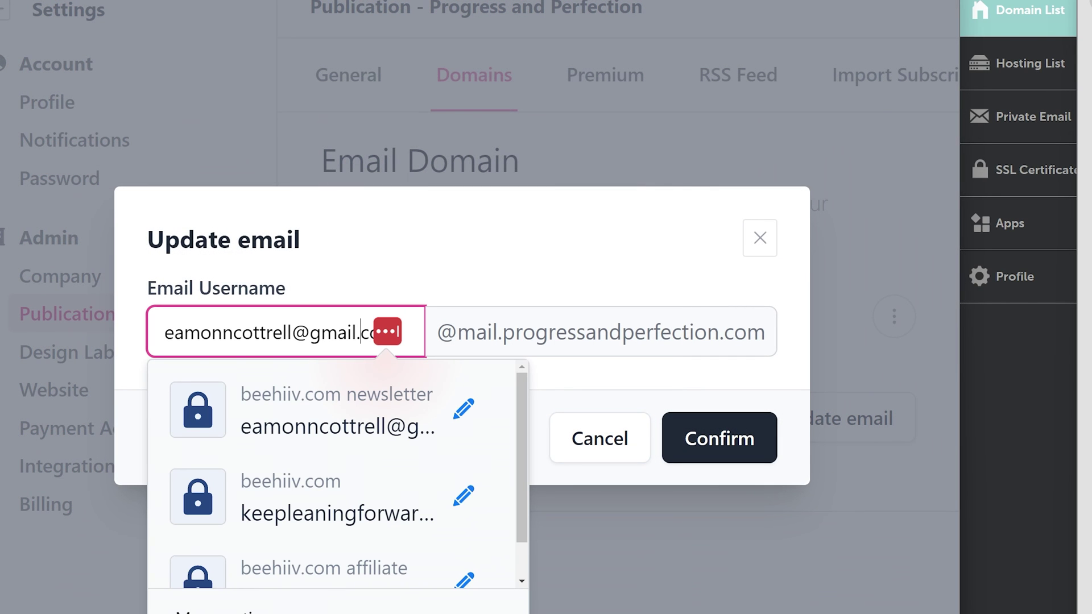
key("ctrl+a")
type("eamonn")
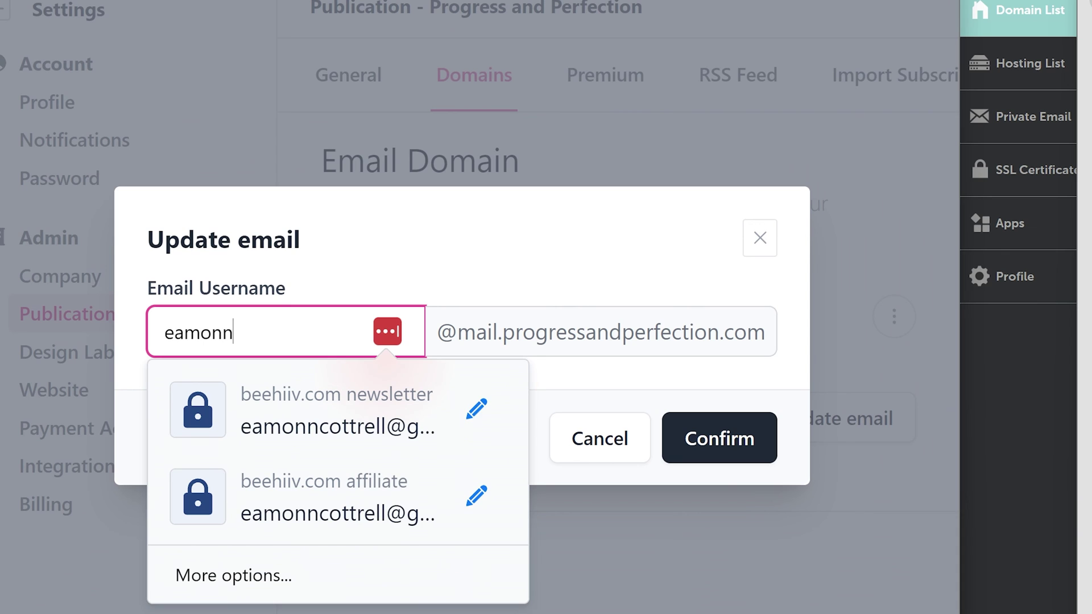
left_click(454, 379)
left_click(738, 422)
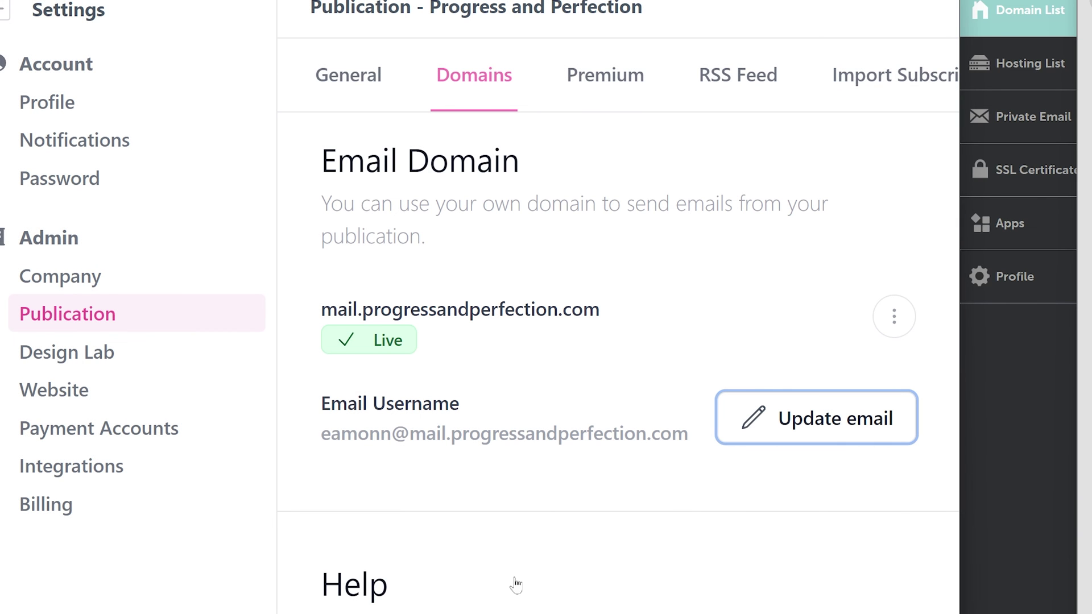
Return from settings to the dashboard and open the Adrift Alone post from Write › Posts.
left_click(4, 9)
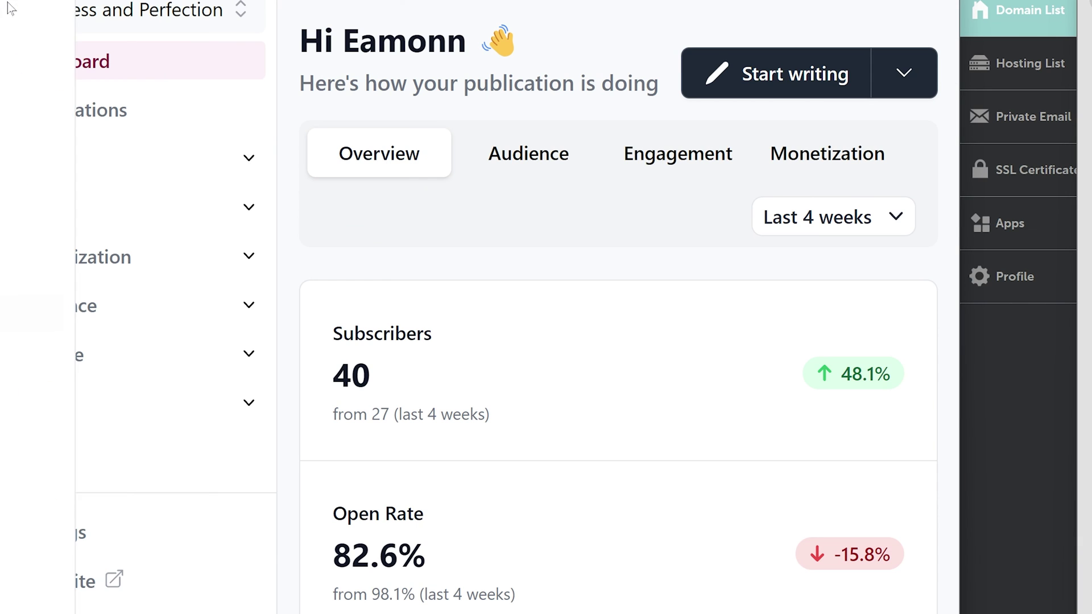
left_click(91, 159)
left_click(68, 212)
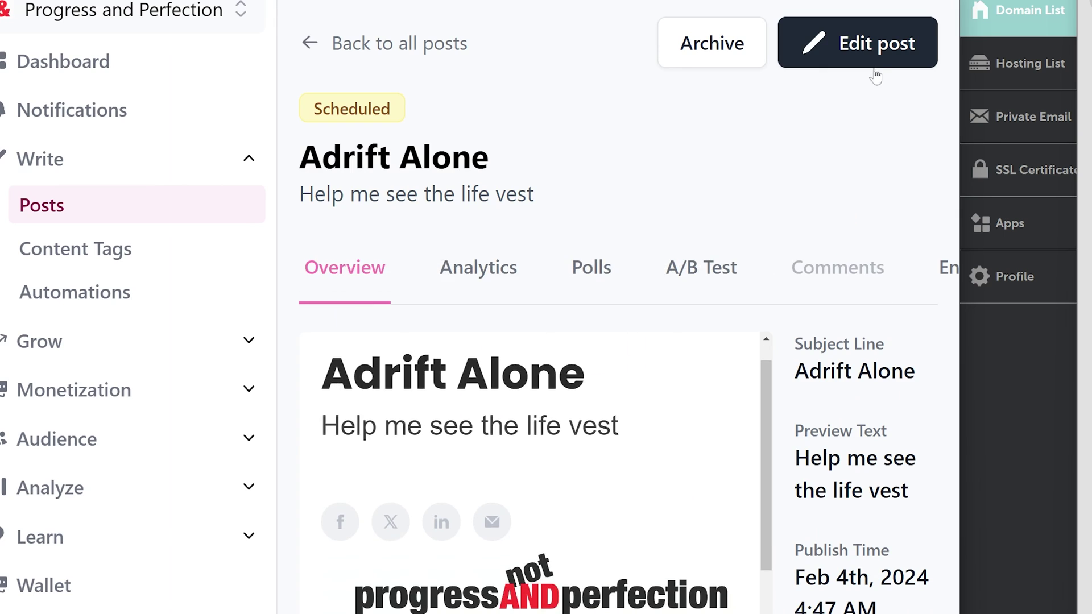
left_click(871, 67)
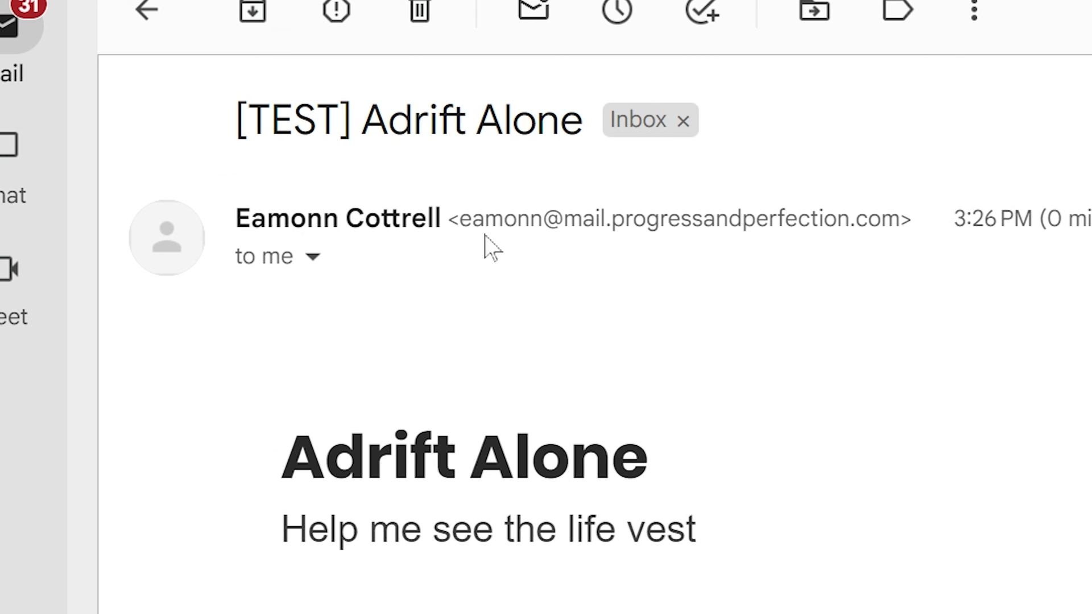
Verify the test email is mailed by em6792.mail.progressandperfection.com and signed by mail.progressandperfection.com.
left_click_drag(458, 218, 901, 218)
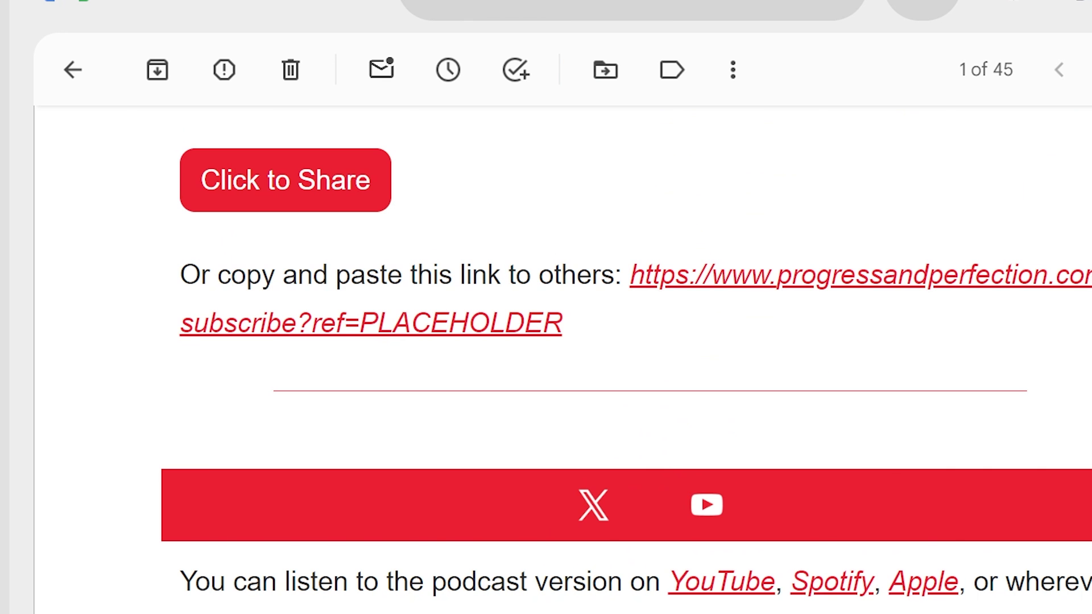
scroll(563, 353, "down", 2)
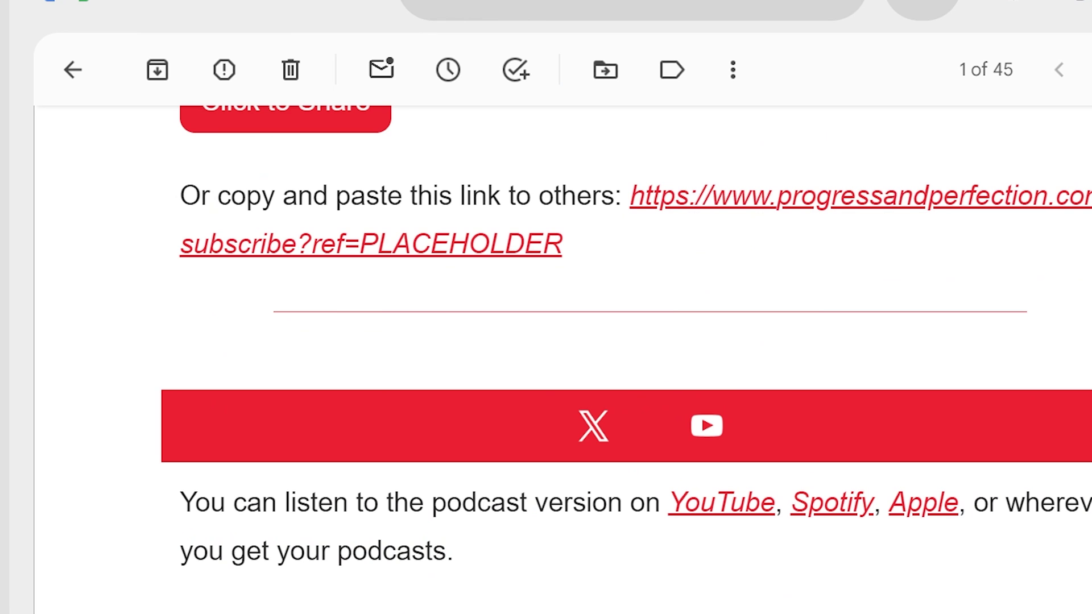
scroll(625, 341, "up", 15)
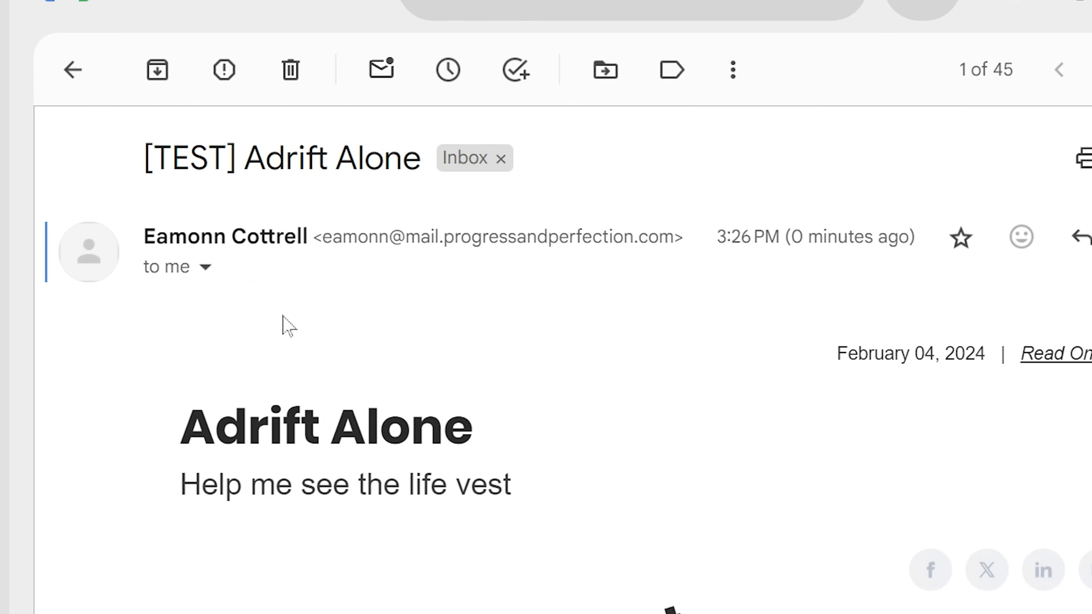
left_click(205, 267)
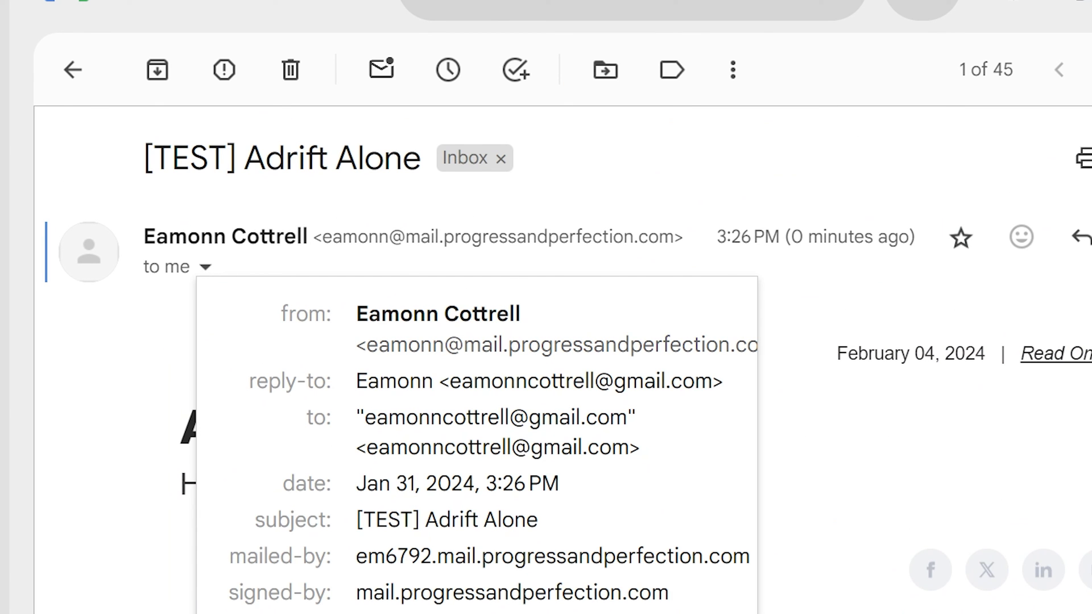
mouse_move(498, 447)
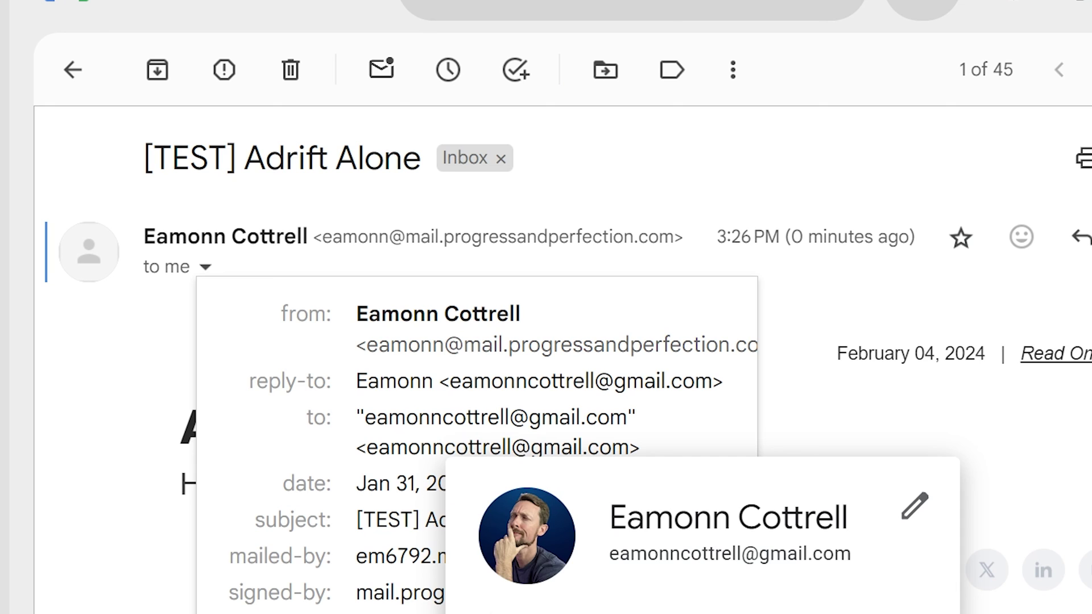